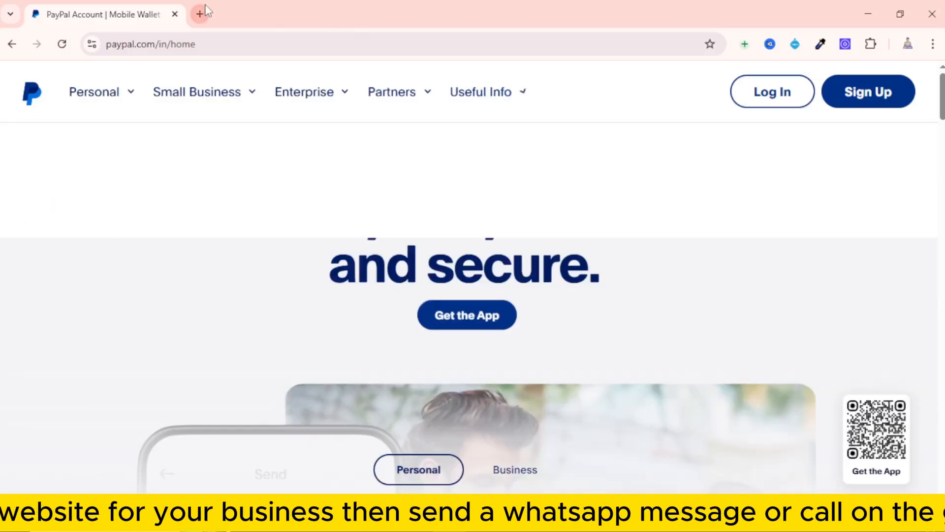
click(200, 14)
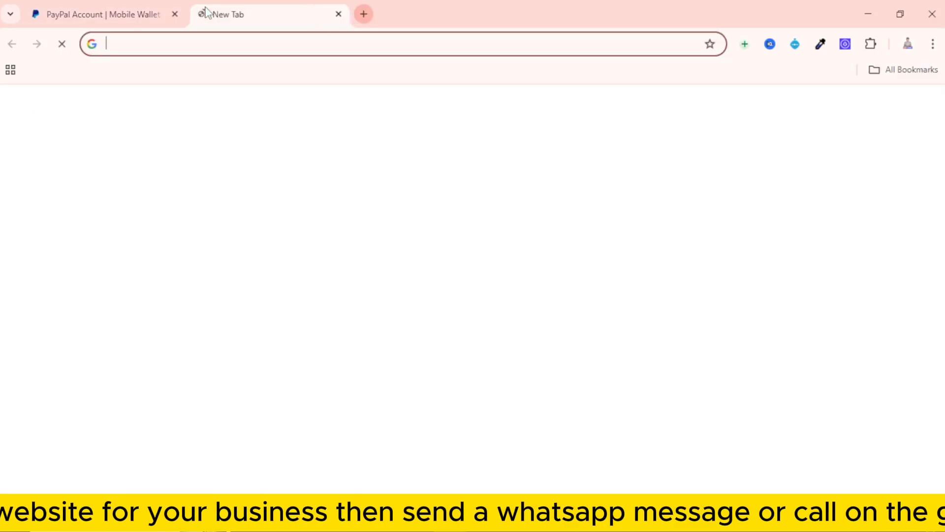
click(223, 47)
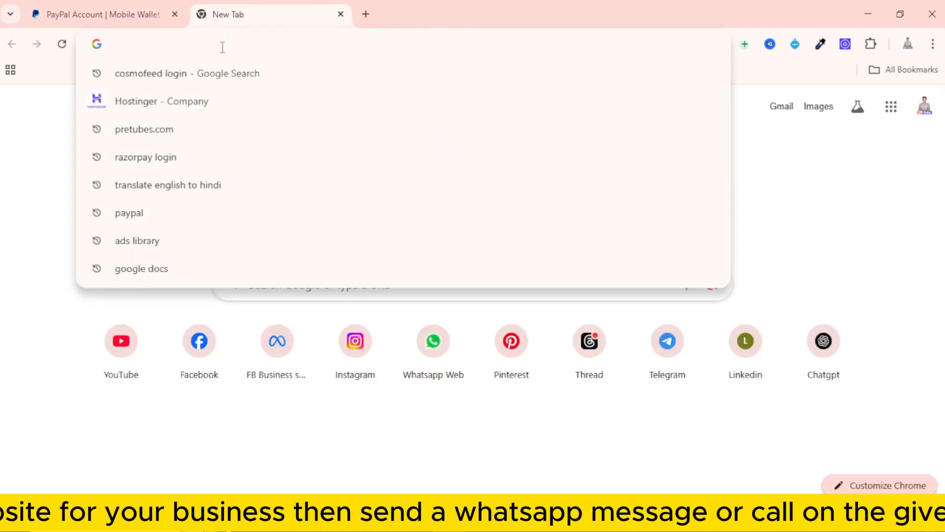
text(https://www.paypal.com/)
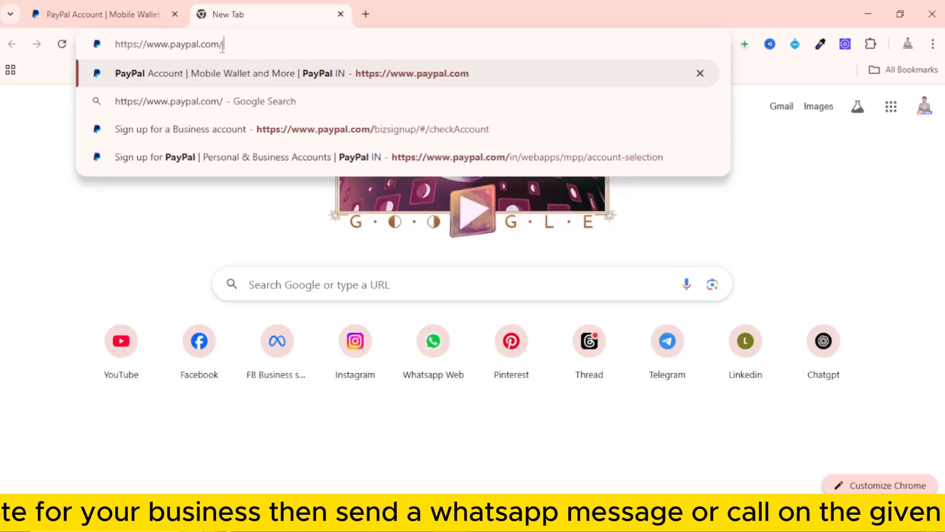
key(Return)
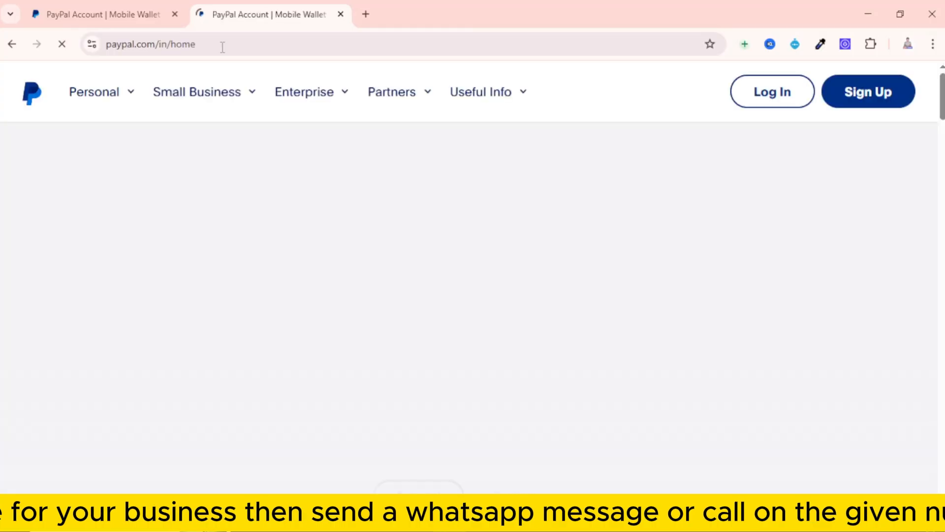
click(175, 14)
Start the PayPal sign-up and get started with the Business account type
click(197, 92)
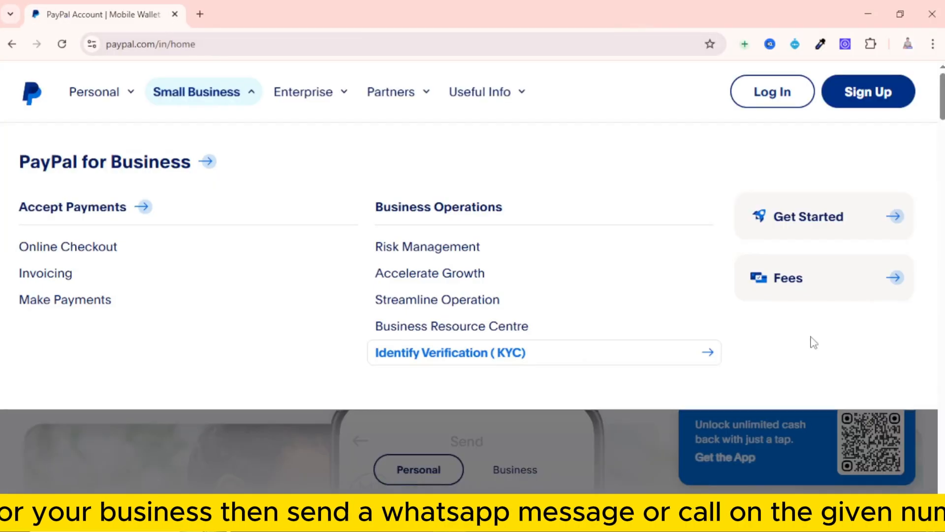
click(518, 453)
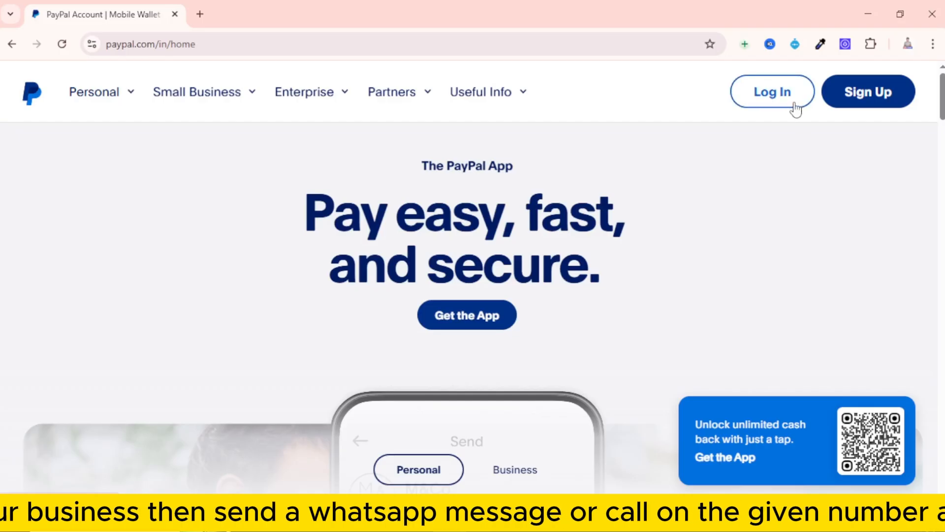
click(874, 94)
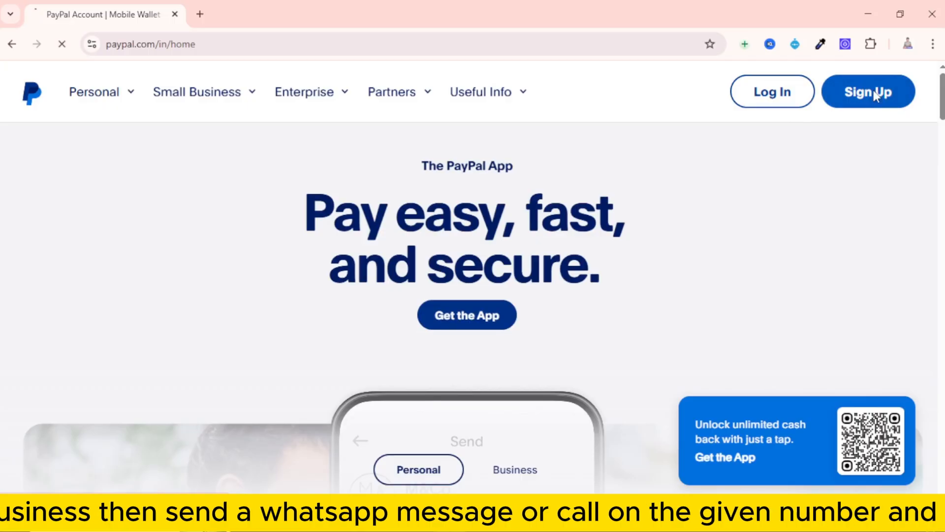
scroll(527, 236, down, 2)
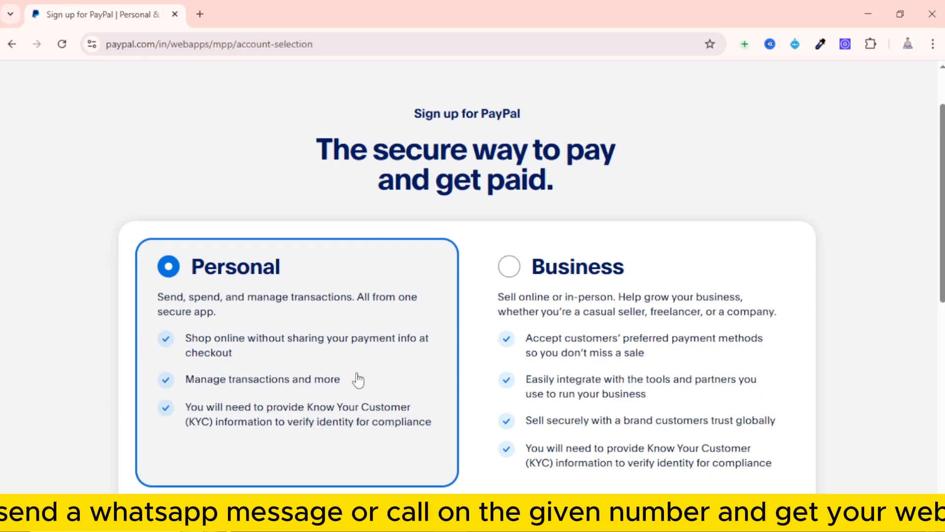
scroll(232, 319, down, 1)
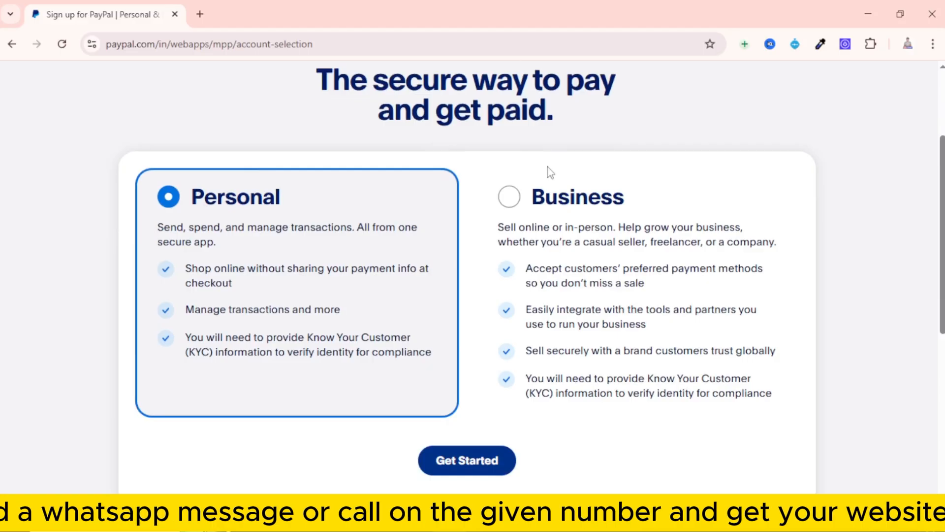
click(510, 199)
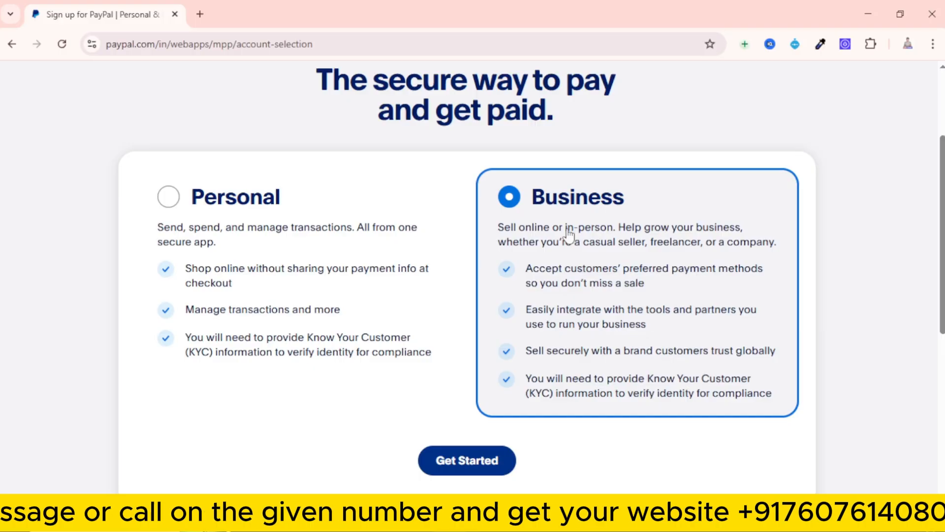
click(477, 467)
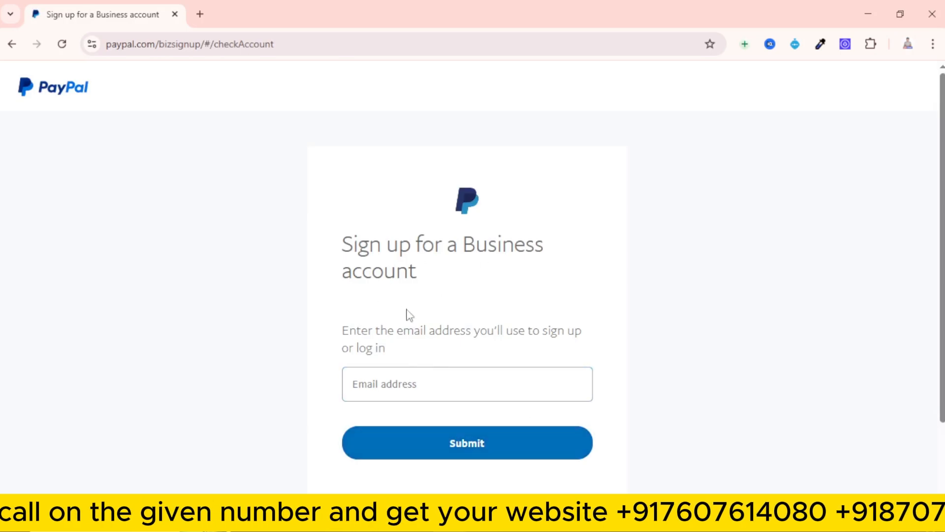
Enter the e-mail address for the Business account and submit it
click(389, 381)
key(ctrl+v)
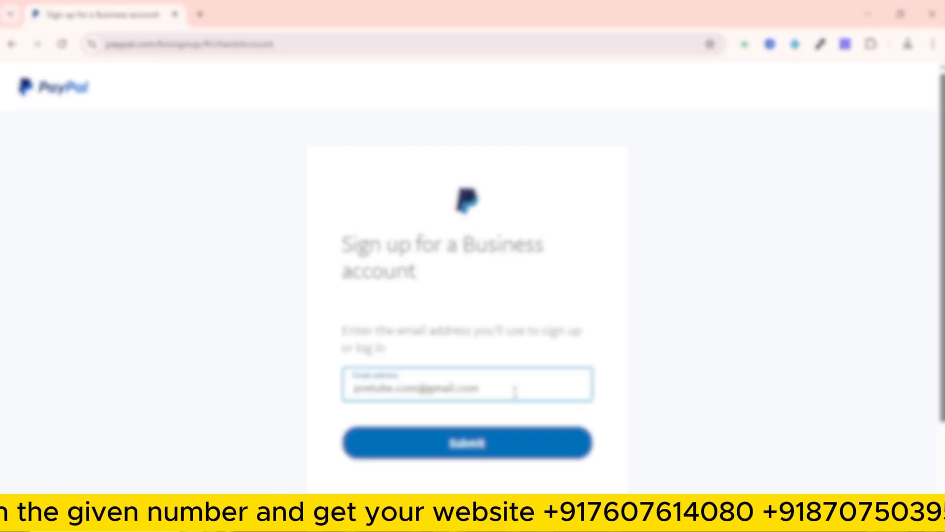
click(439, 447)
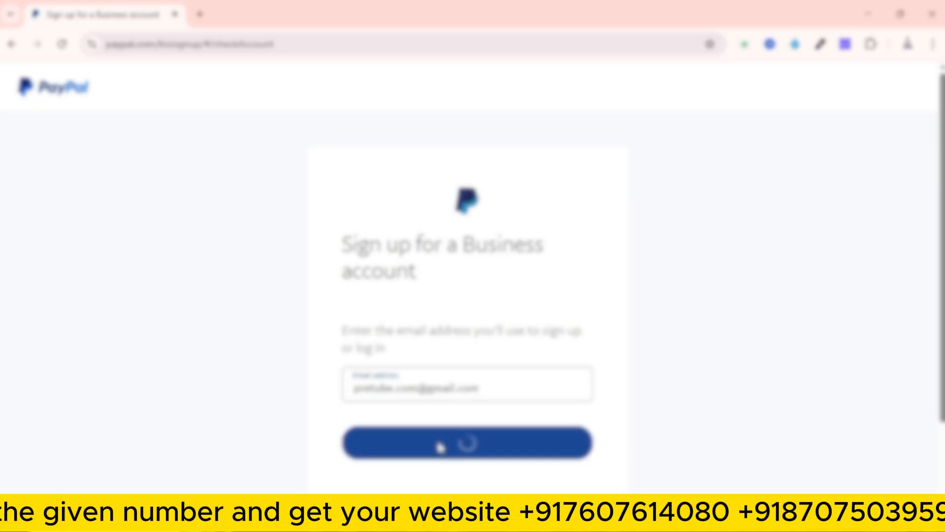
Enter a password for the Business account and submit it, agreeing to PayPal's policies
scroll(481, 395, down, 1)
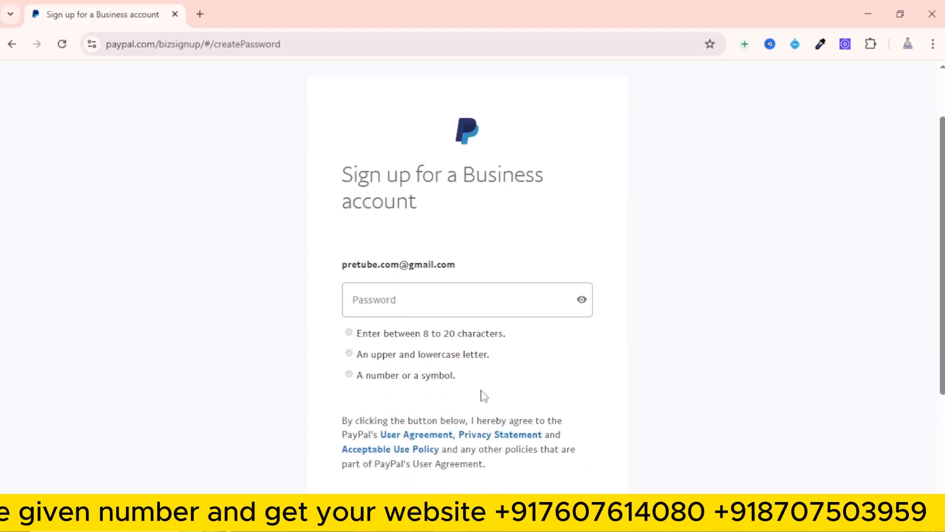
click(358, 314)
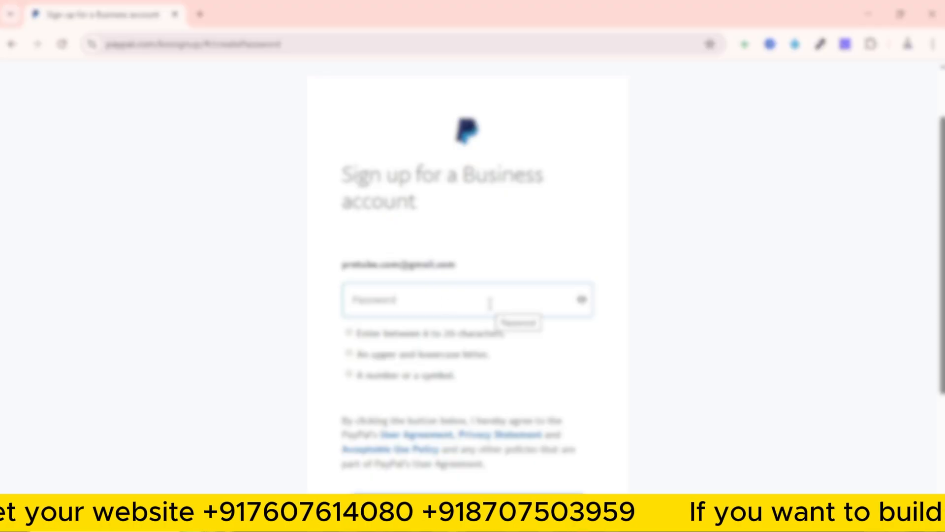
click(365, 299)
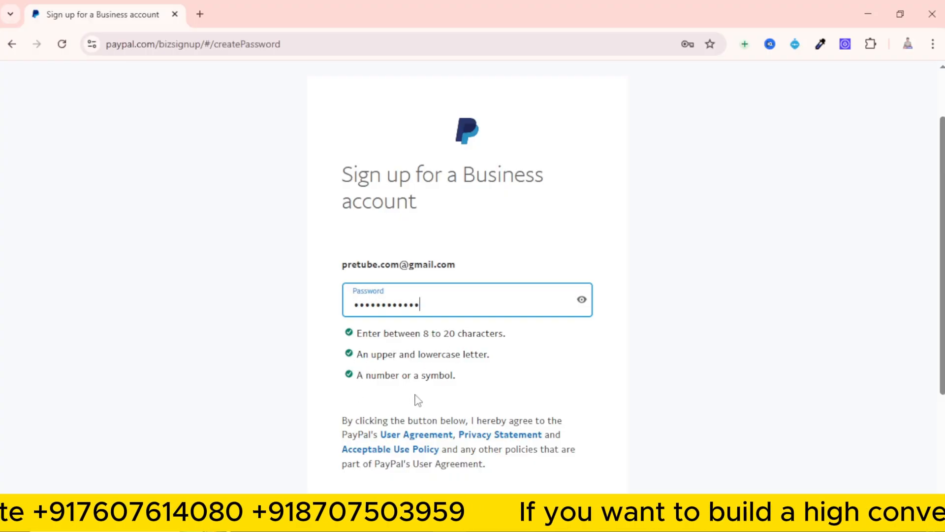
scroll(416, 396, down, 2)
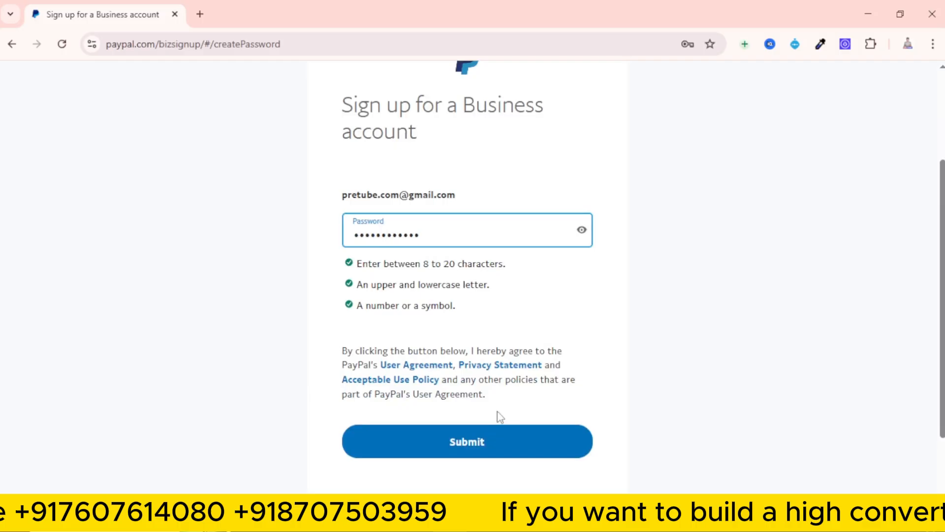
click(498, 438)
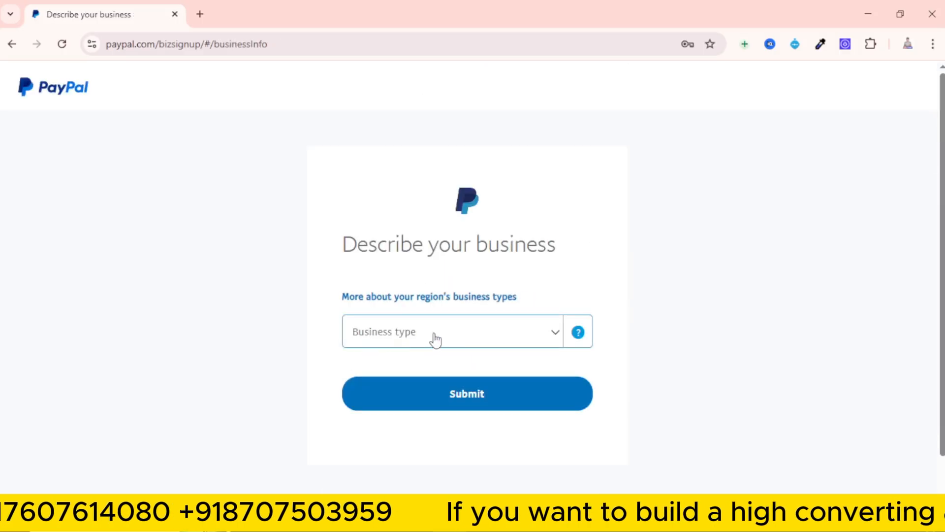
Set the business type to Individual in the business description form
click(525, 338)
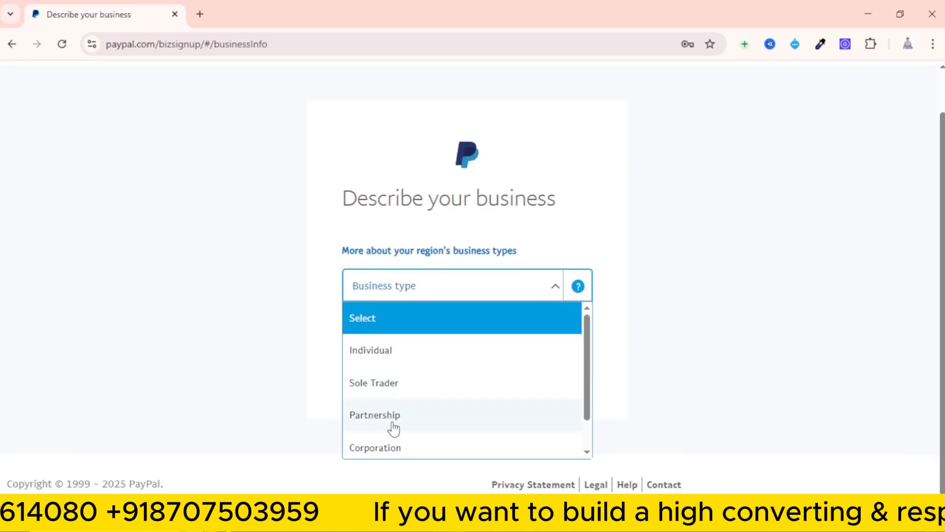
scroll(392, 436, down, 1)
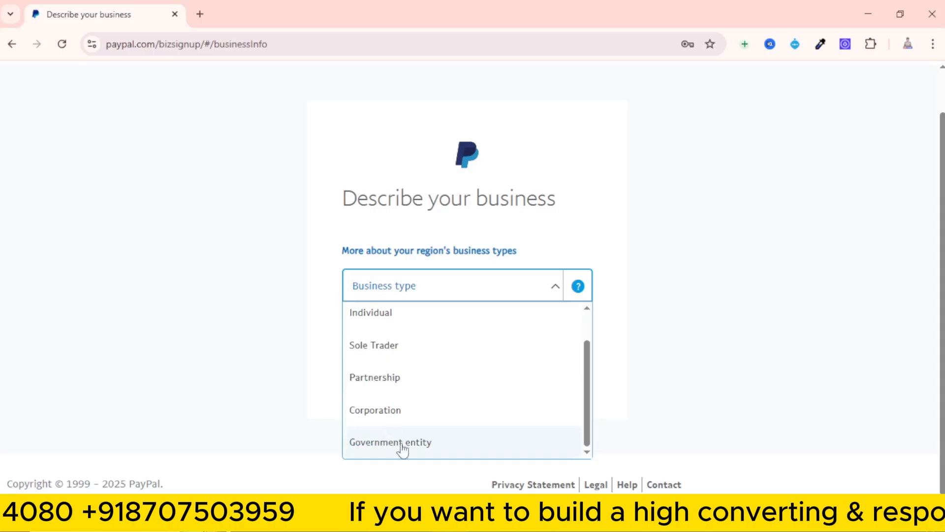
scroll(416, 457, up, 1)
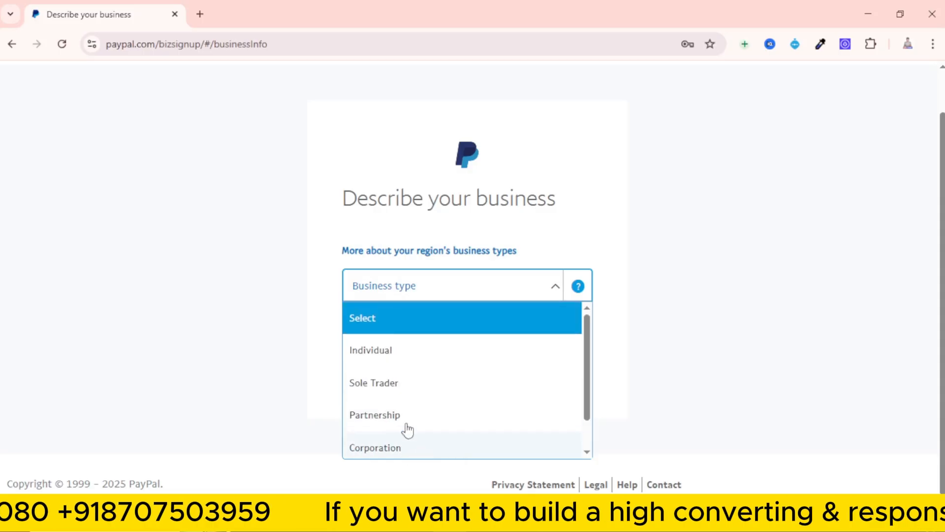
click(382, 354)
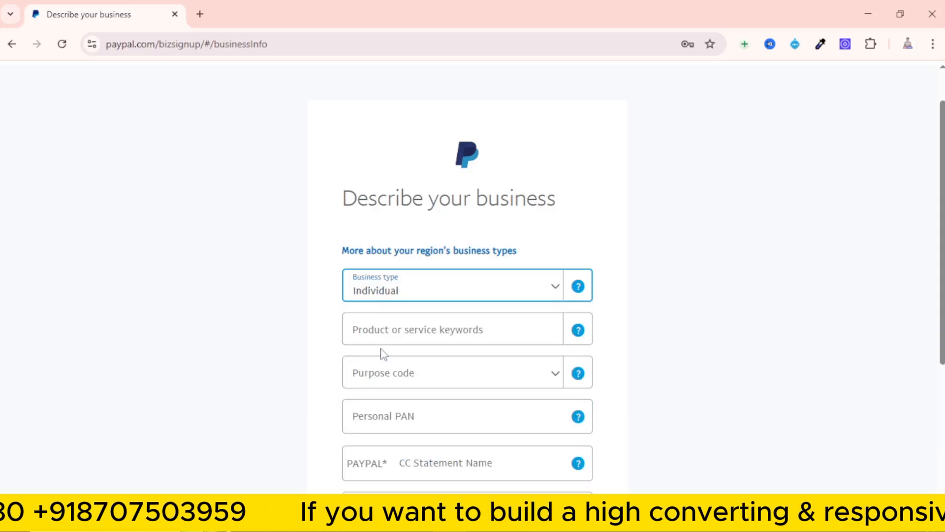
Enter Business Services as the product or service keywords and close the suggestions
scroll(383, 354, down, 1)
click(358, 263)
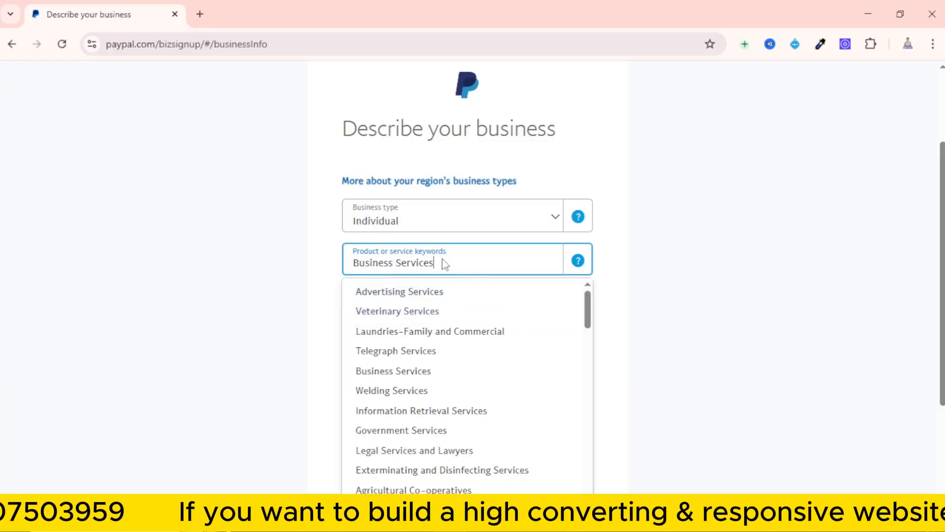
scroll(428, 369, down, 3)
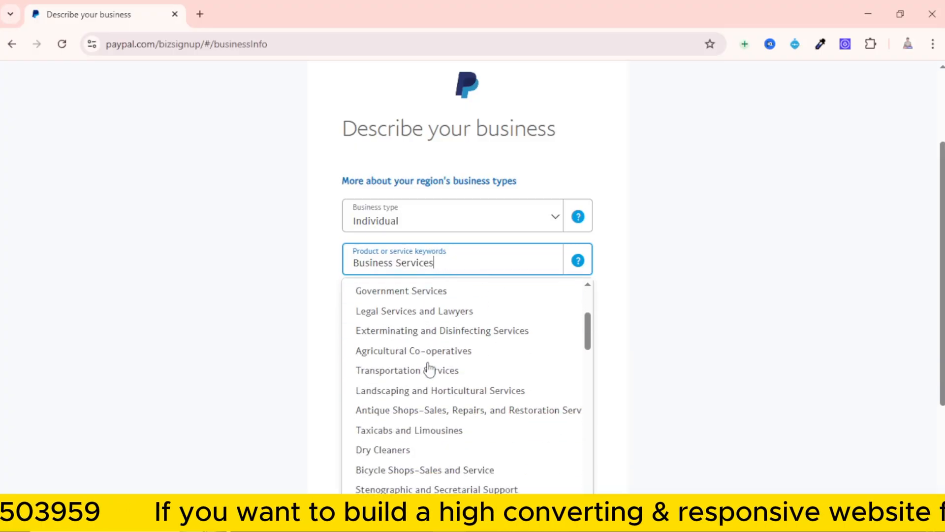
scroll(428, 368, down, 9)
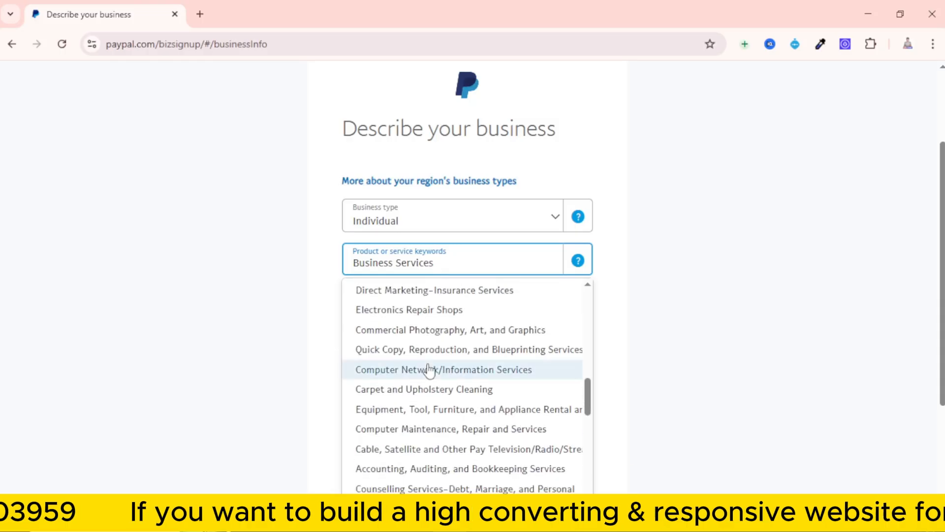
scroll(428, 369, down, 3)
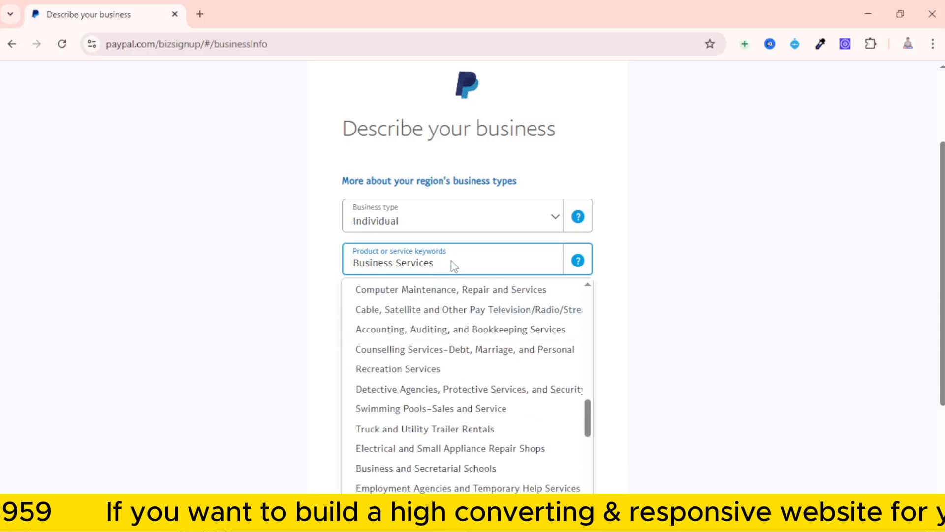
click(653, 262)
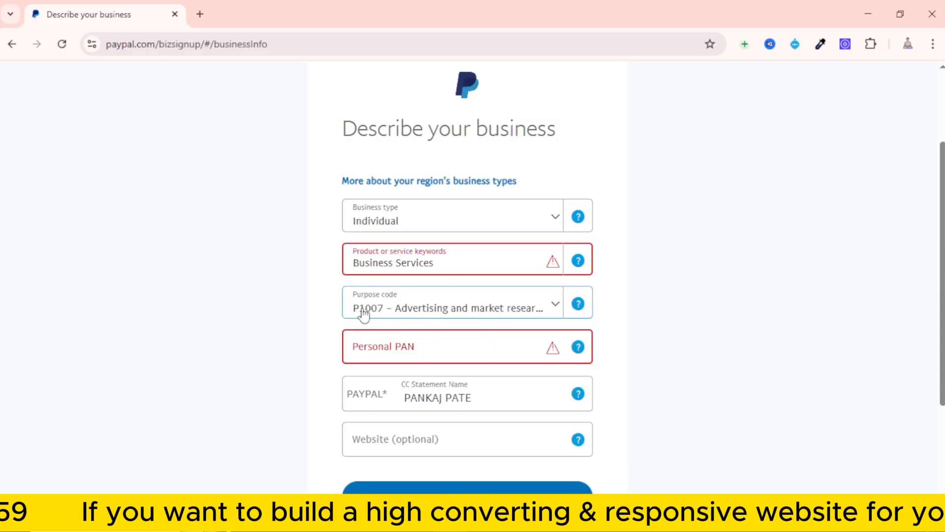
Look through the available purpose codes, keeping P1007 – Advertising and market research selected
click(444, 304)
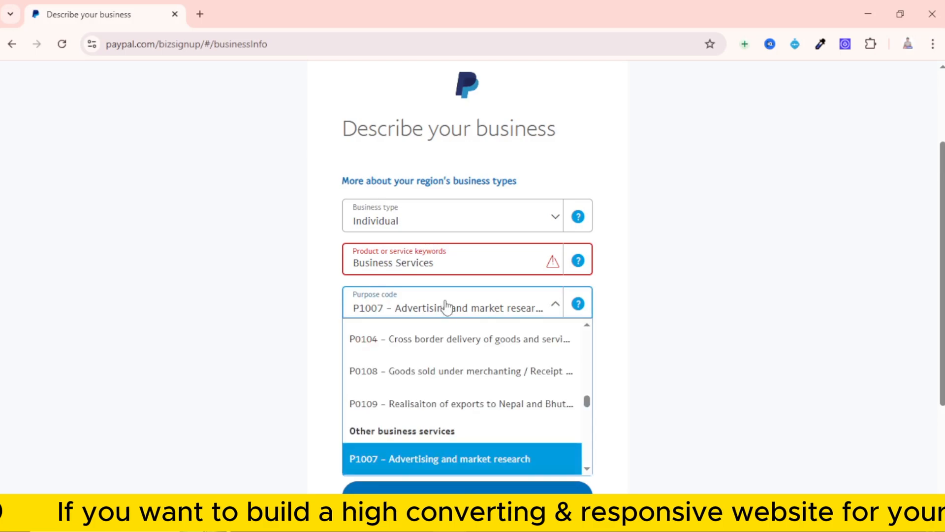
scroll(443, 388, up, 3)
scroll(444, 389, up, 15)
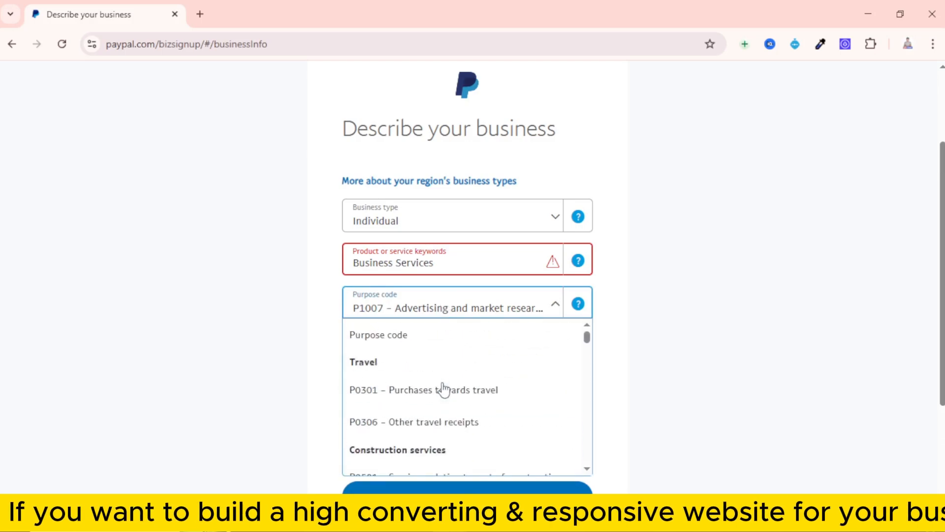
scroll(413, 386, down, 2)
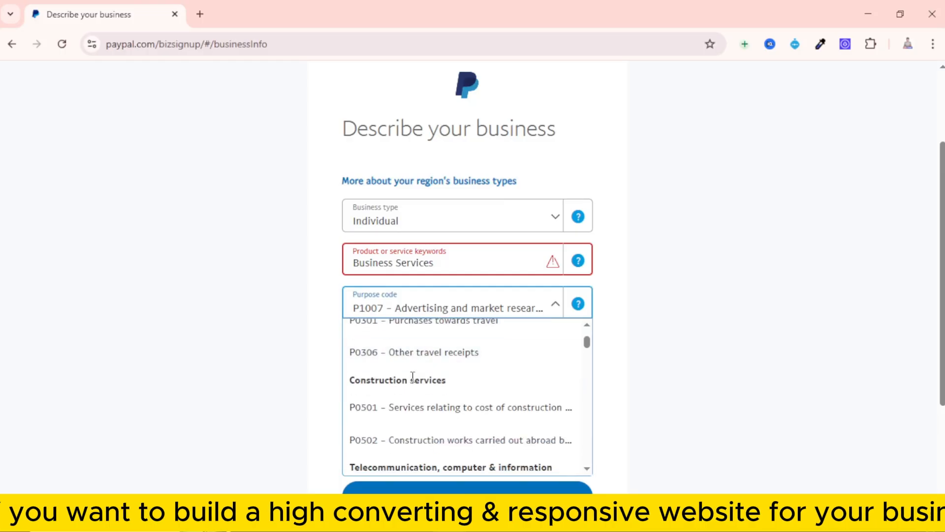
scroll(366, 396, down, 2)
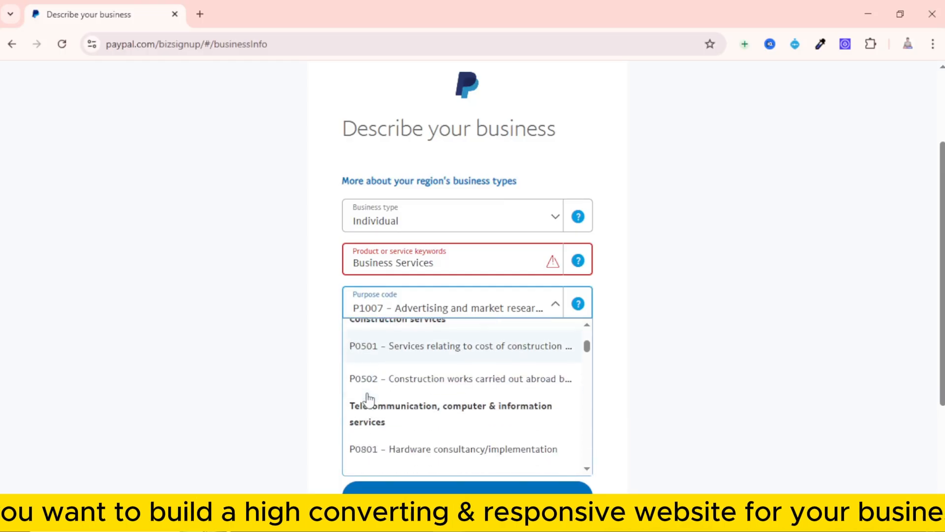
scroll(374, 403, down, 8)
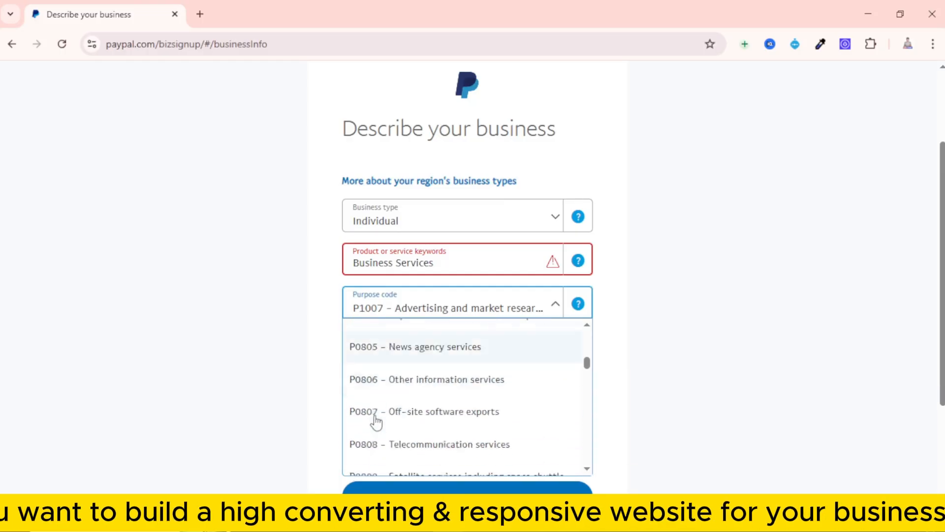
scroll(406, 420, down, 10)
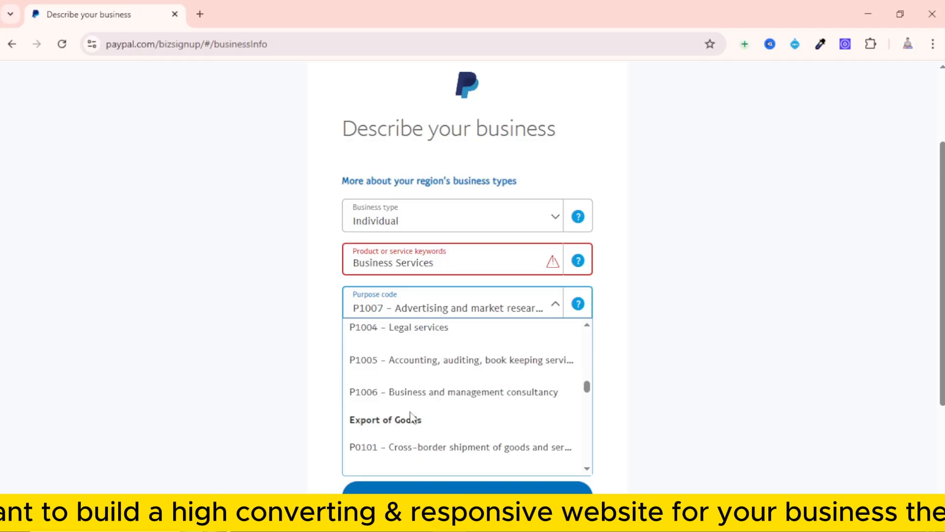
scroll(410, 417, down, 2)
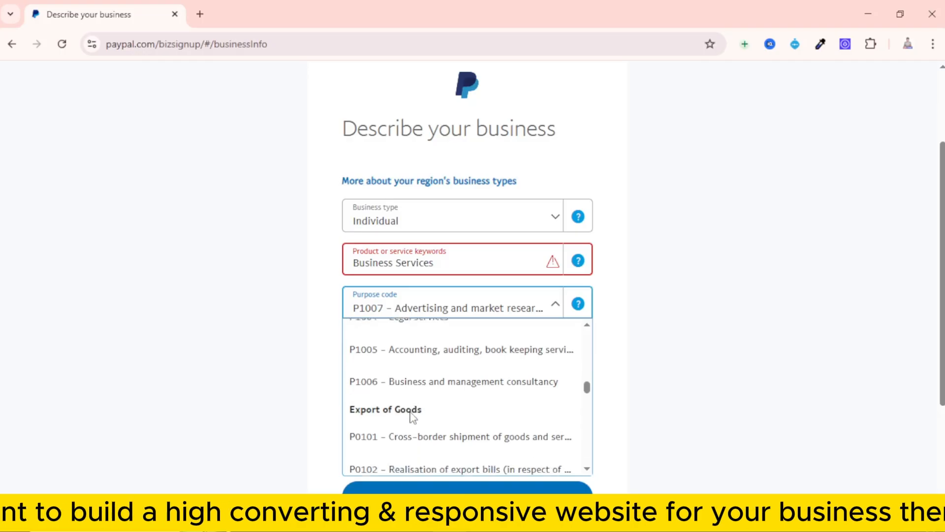
click(447, 309)
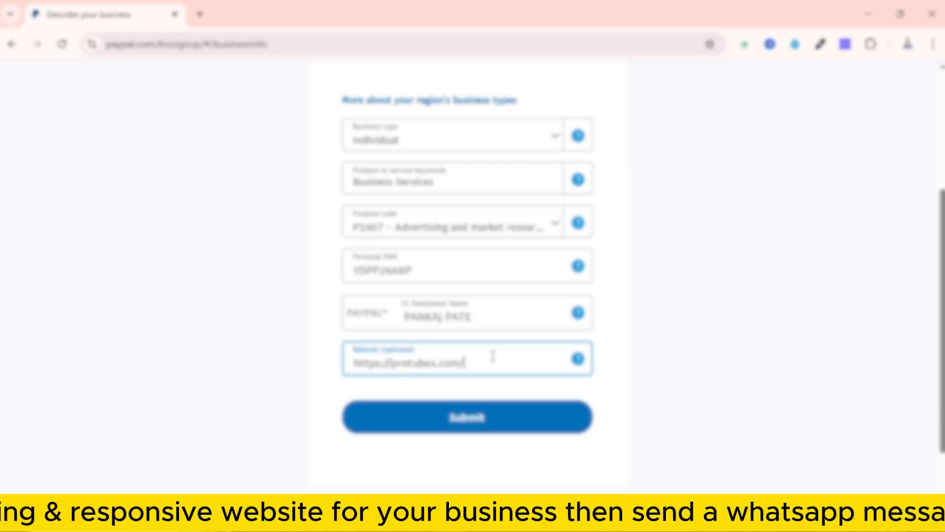
Submit the business description form and look over the business owner contact, address and business information fields
click(499, 431)
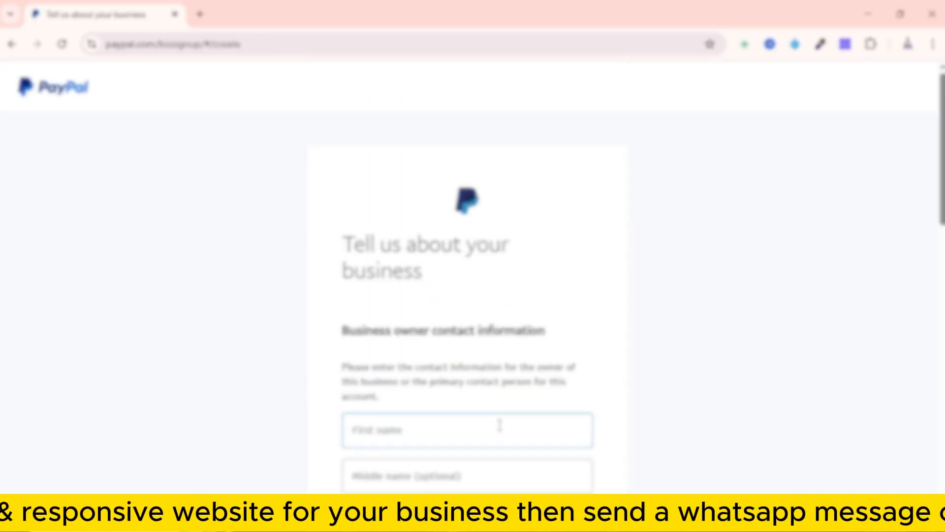
scroll(499, 425, down, 3)
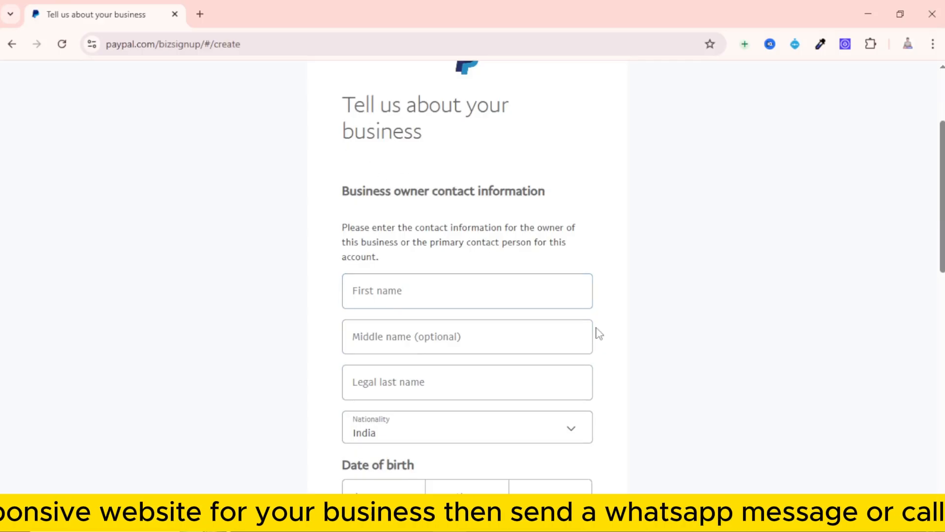
scroll(597, 331, down, 1)
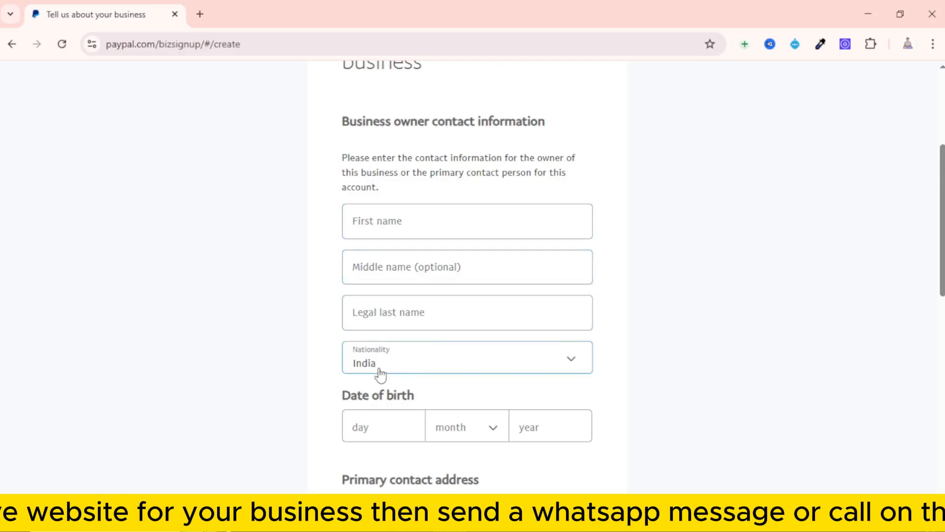
scroll(384, 426, down, 3)
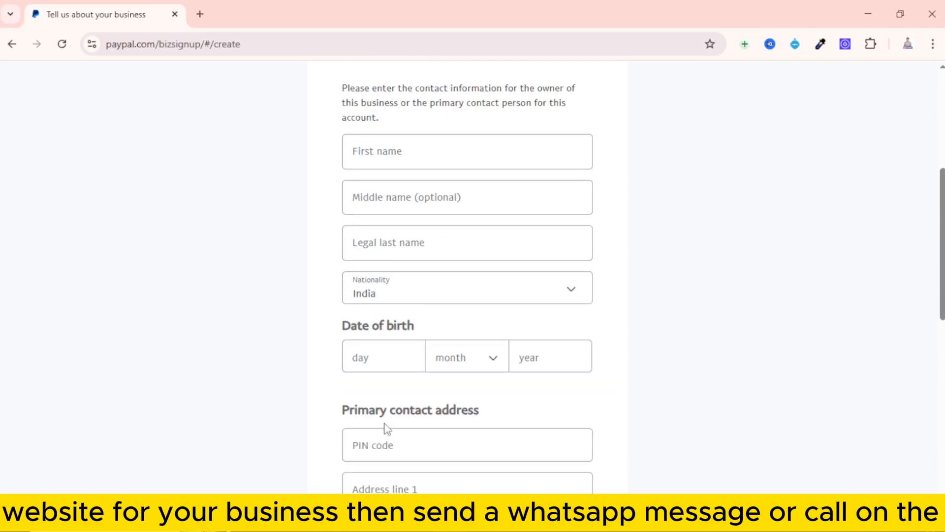
scroll(387, 403, down, 3)
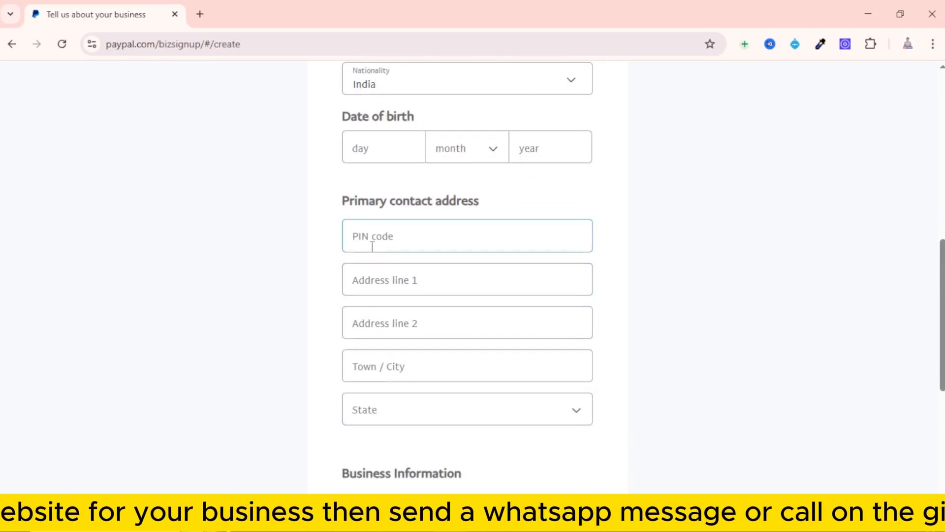
scroll(400, 379, down, 5)
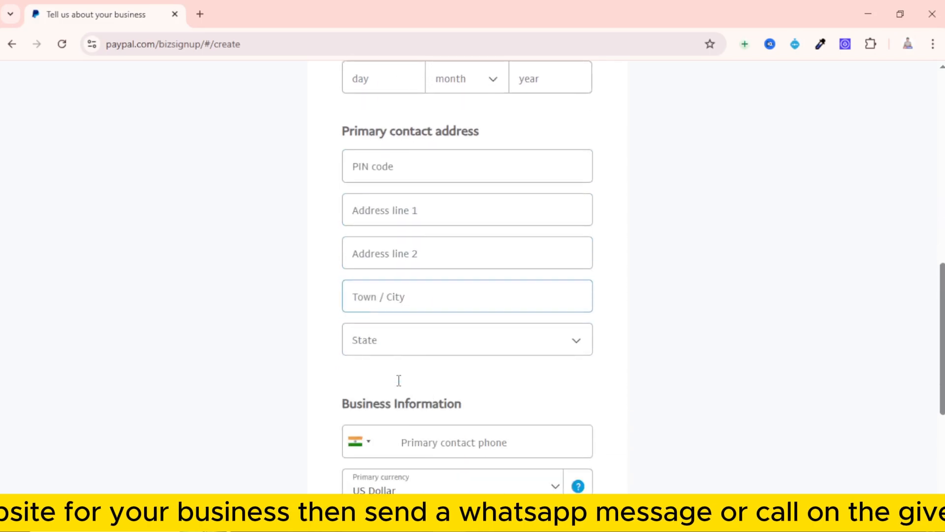
Fill in the owner's first and last name, date of birth, contact address and primary phone, and review the entries
scroll(399, 386, up, 2)
scroll(399, 386, up, 8)
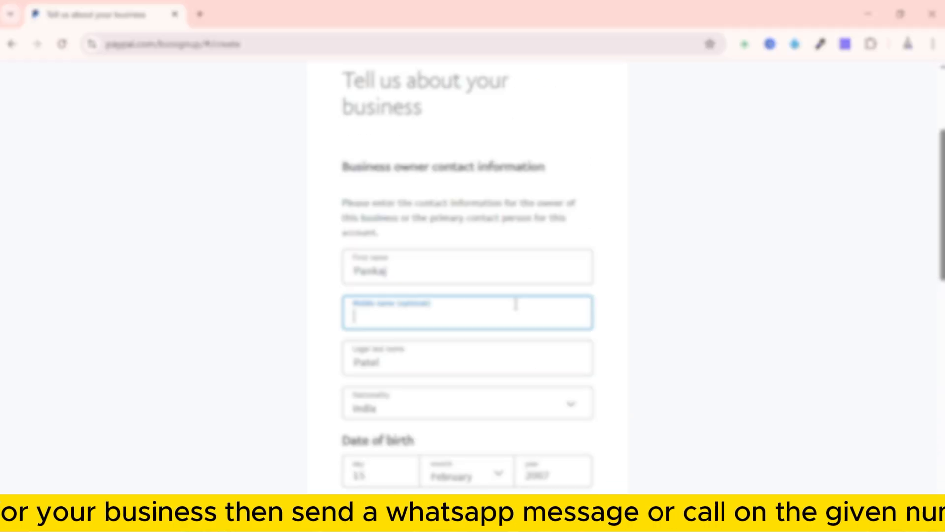
scroll(429, 295, down, 3)
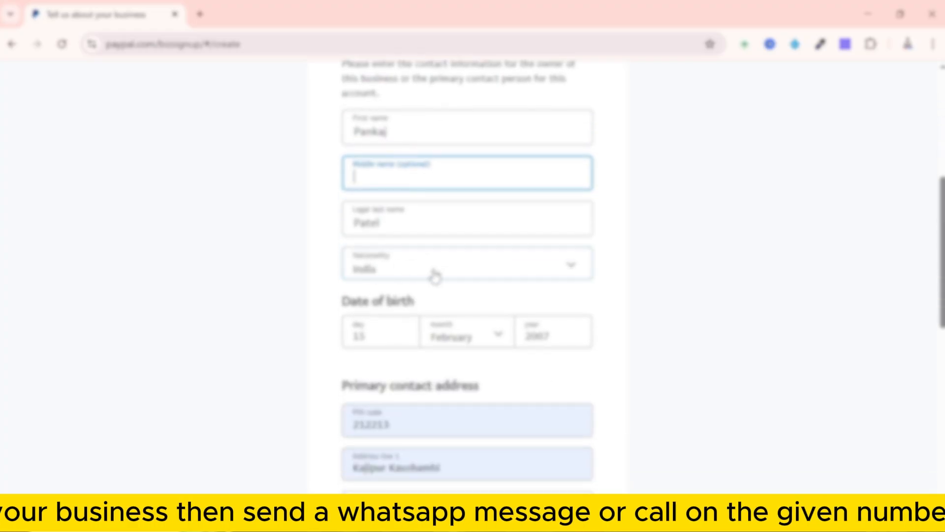
scroll(394, 295, down, 3)
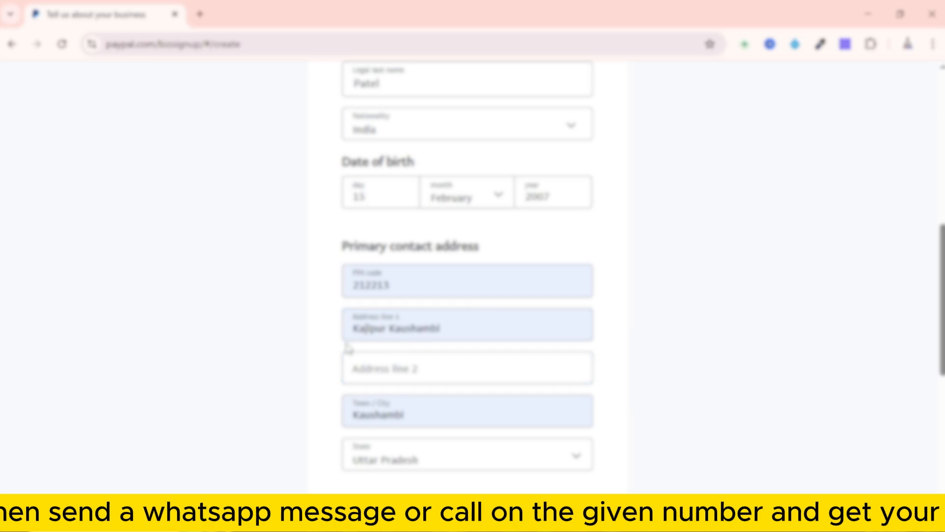
scroll(515, 383, down, 3)
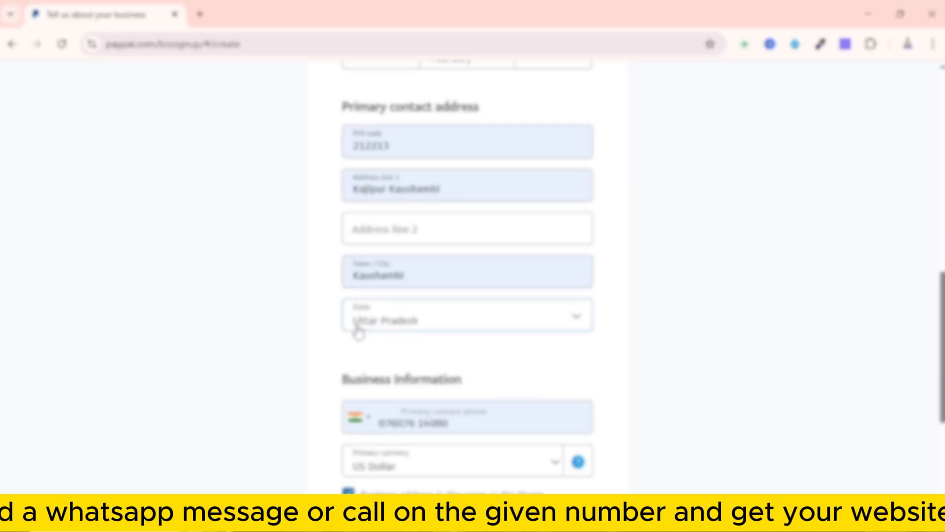
scroll(358, 333, down, 3)
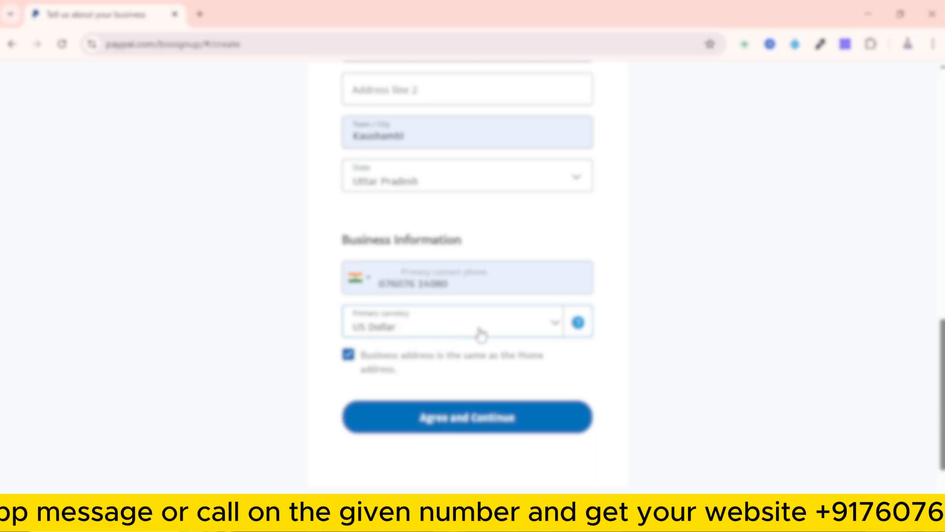
Check the primary currency options, keep US Dollar, and agree and continue with the business details
click(561, 326)
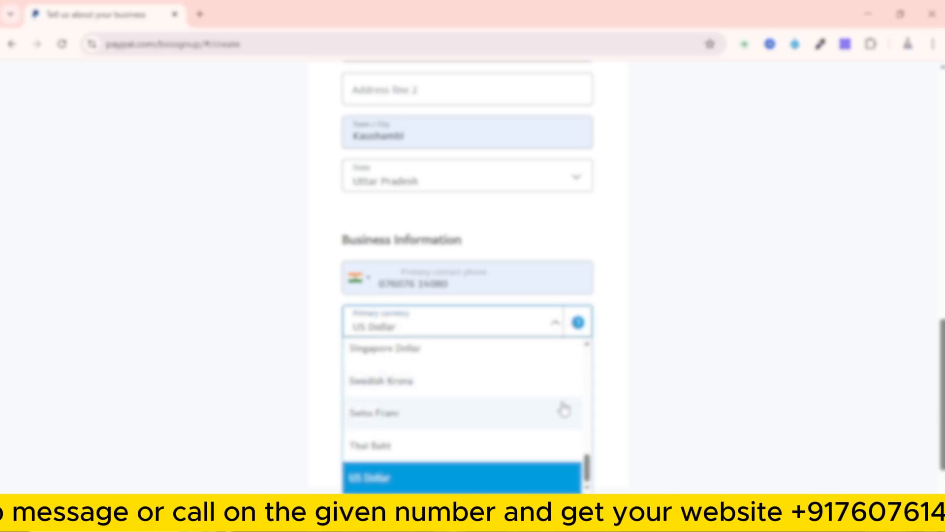
drag(587, 466, 558, 495)
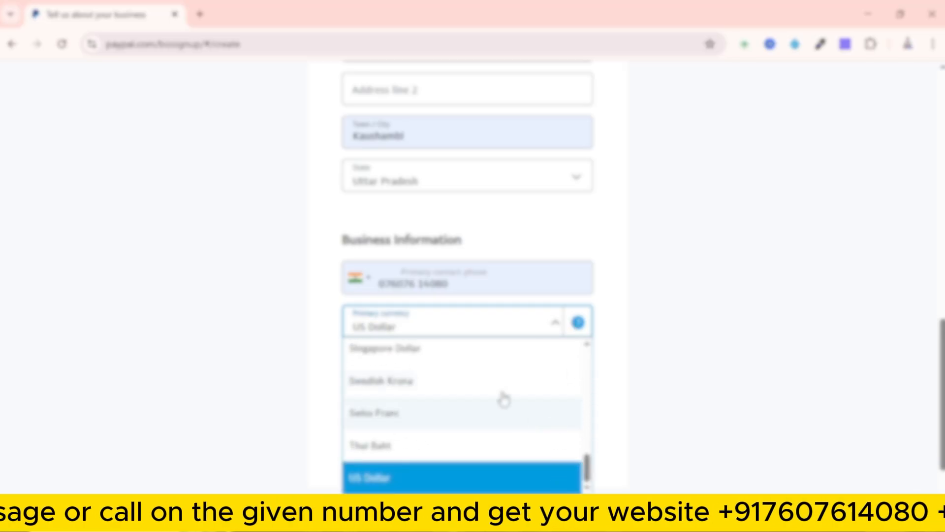
click(686, 337)
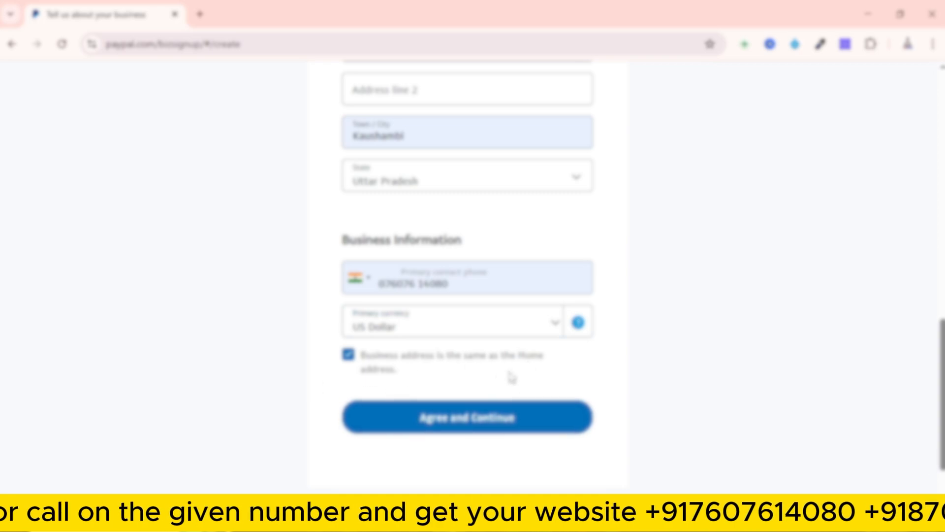
click(450, 423)
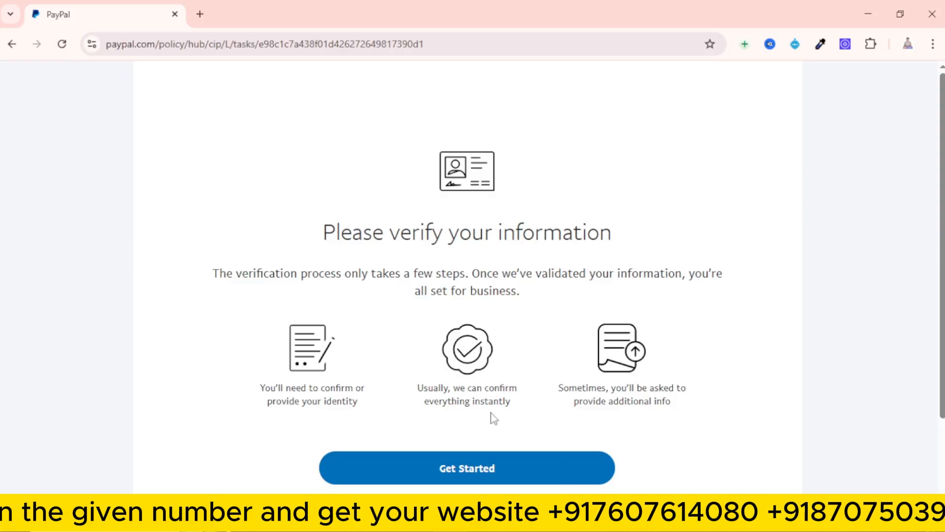
Start the information verification and proceed to verification for adding a bank account
scroll(494, 415, down, 1)
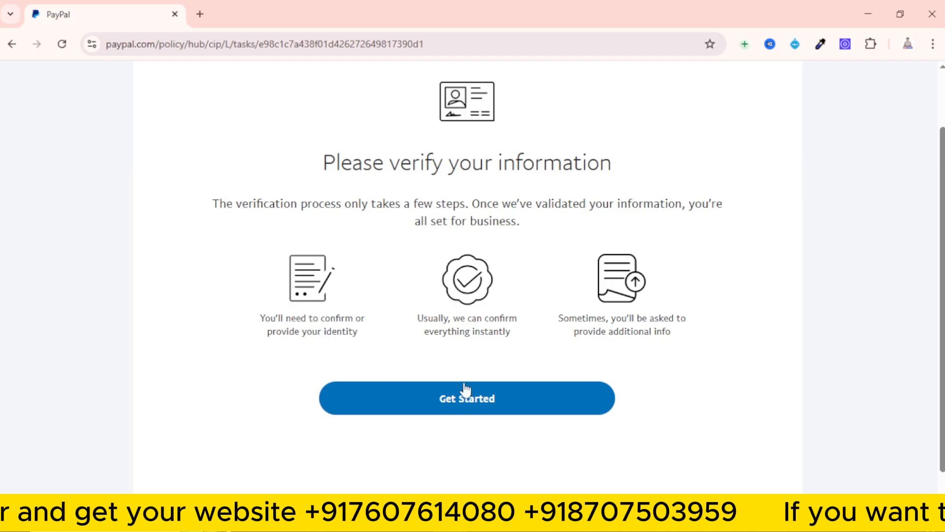
click(462, 400)
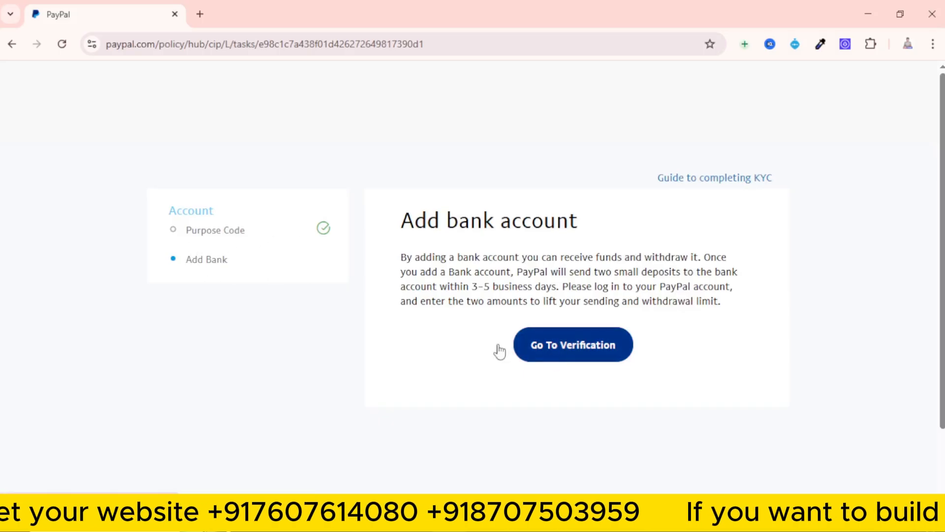
click(571, 345)
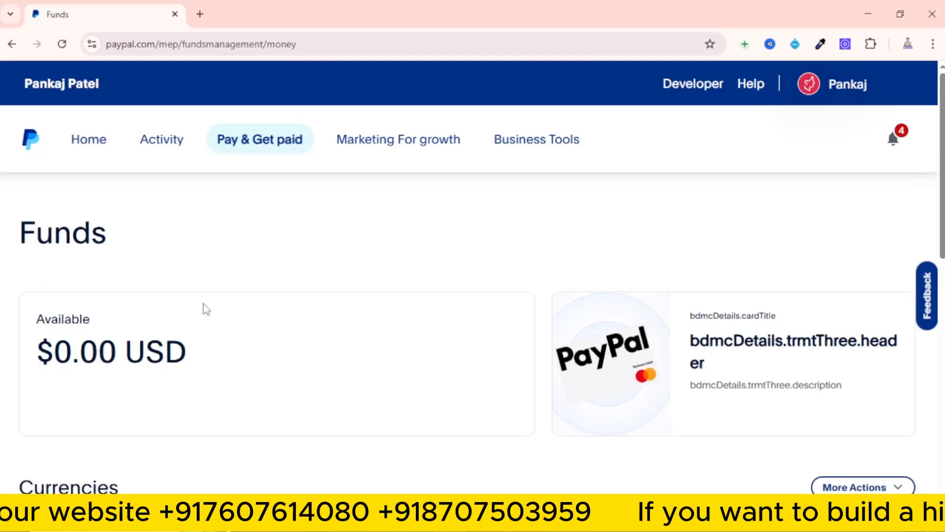
Look over the currencies, bank accounts and cards on the Funds page and open the form for linking a bank account
scroll(236, 285, down, 5)
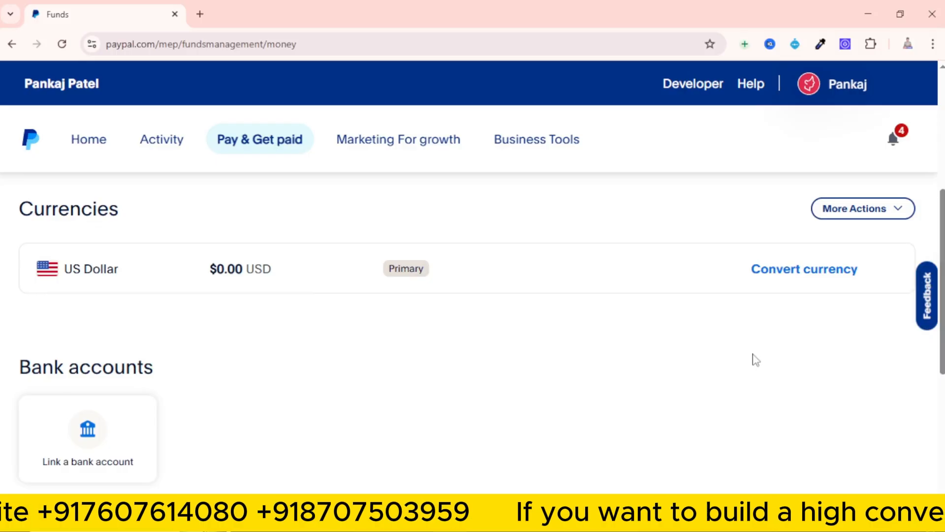
scroll(756, 360, down, 1)
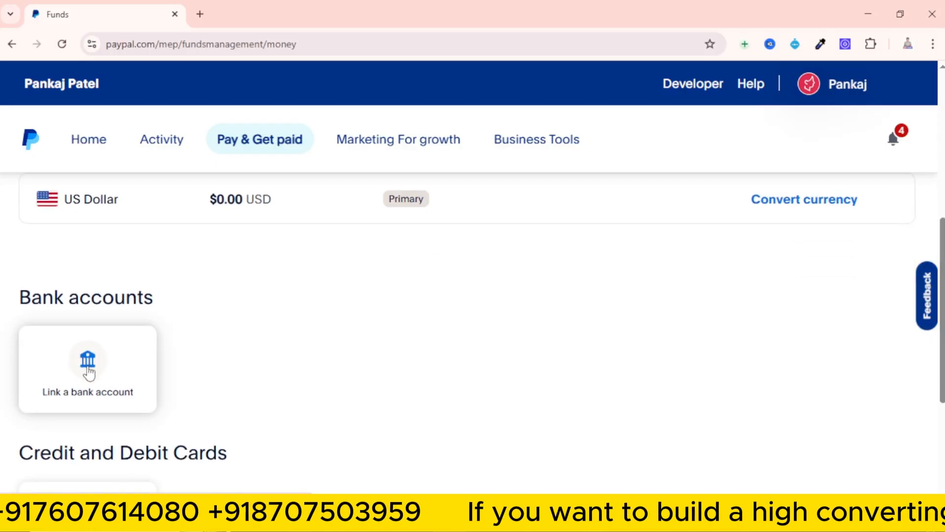
scroll(86, 373, down, 3)
scroll(145, 347, up, 3)
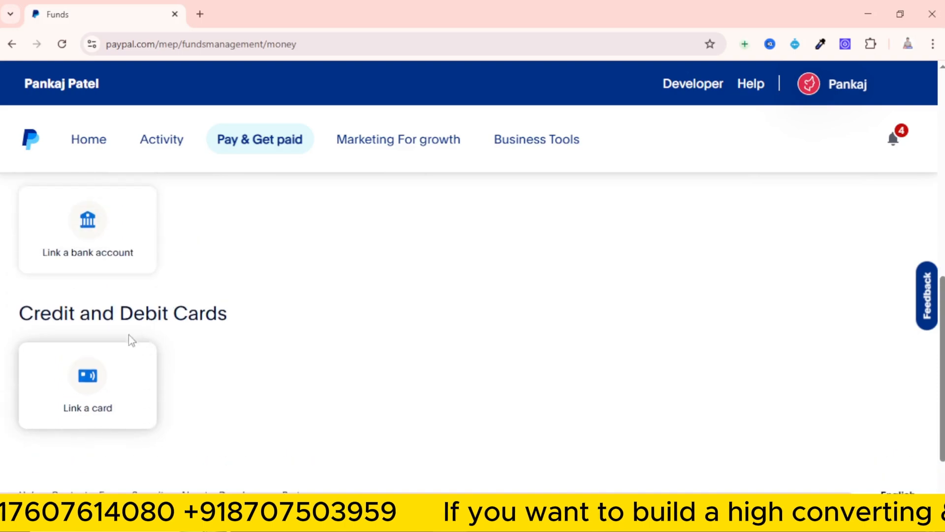
scroll(120, 368, down, 3)
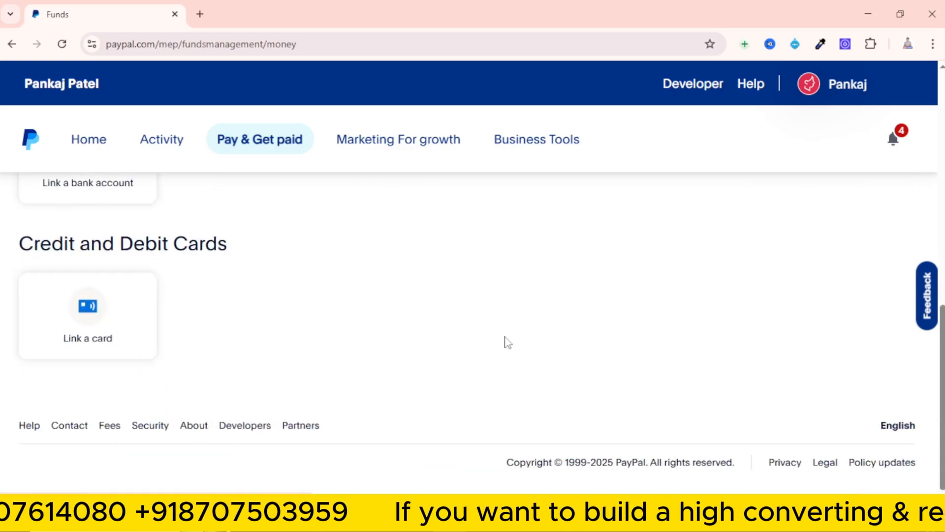
scroll(463, 362, up, 3)
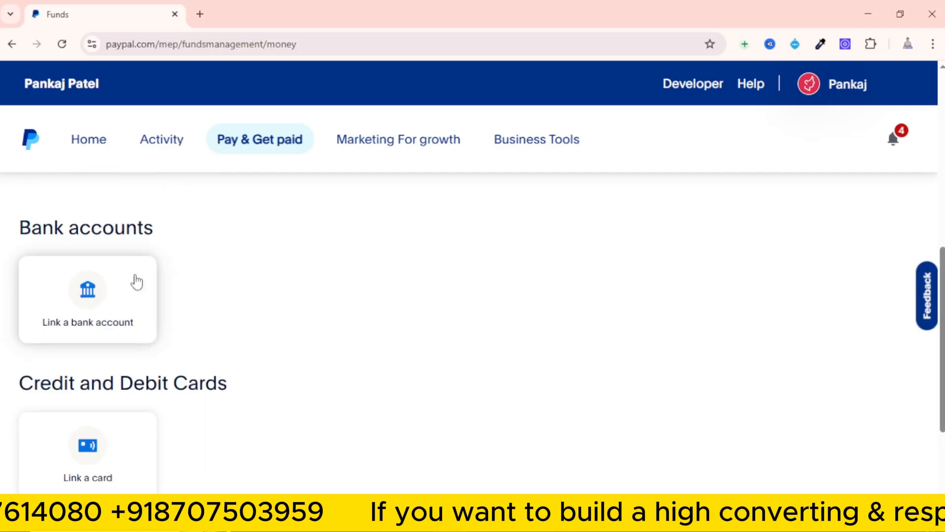
click(86, 306)
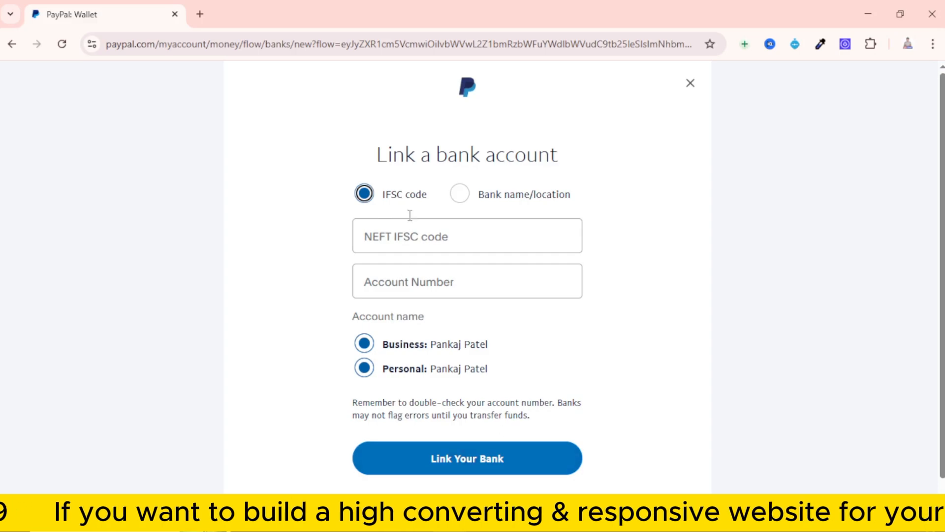
Examine the fields for linking by Bank name/location, and return to the IFSC code option
click(463, 200)
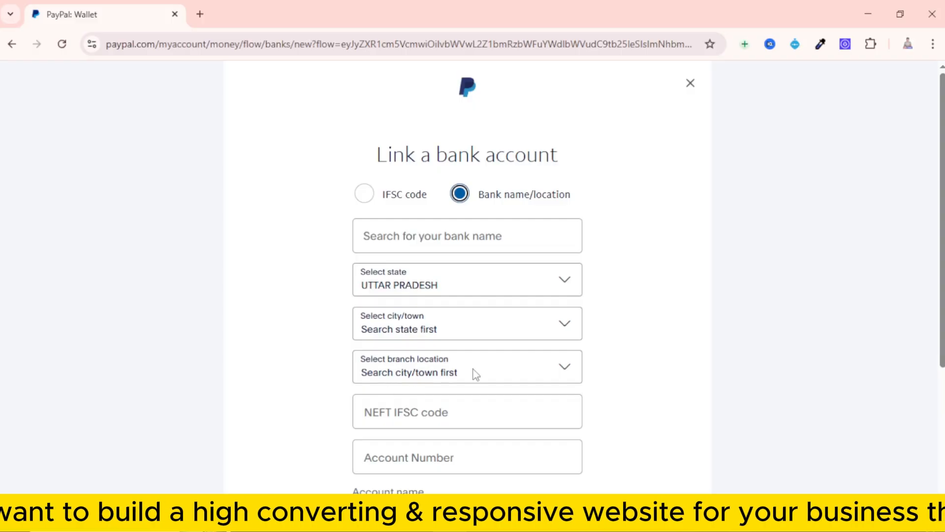
scroll(475, 374, down, 1)
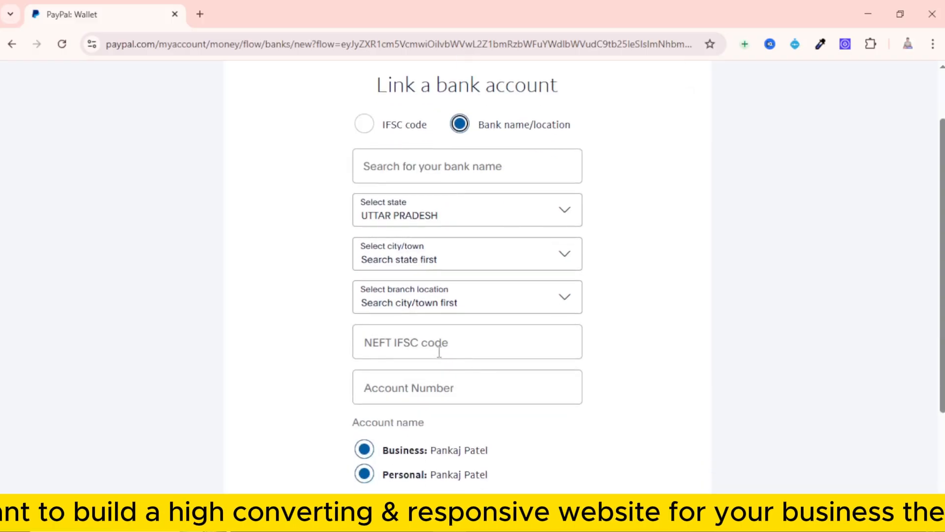
scroll(412, 395, down, 2)
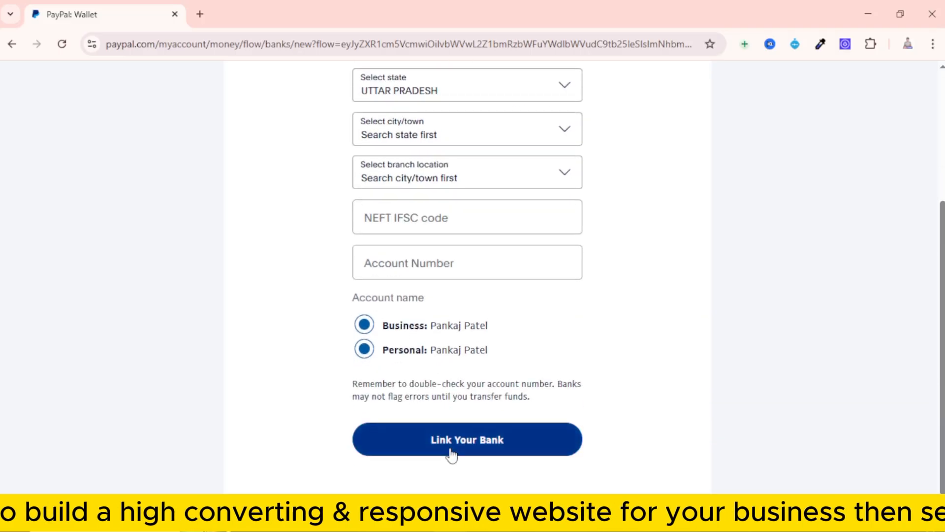
scroll(451, 456, up, 3)
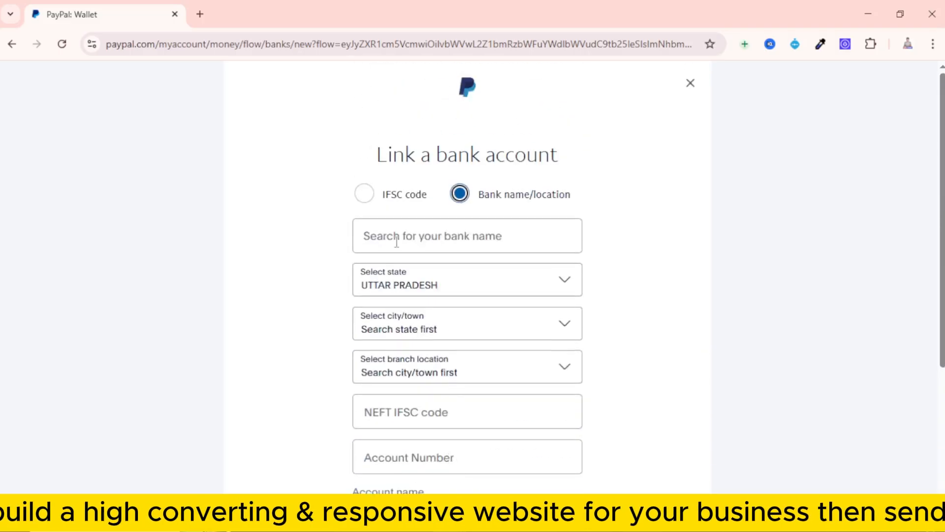
click(364, 193)
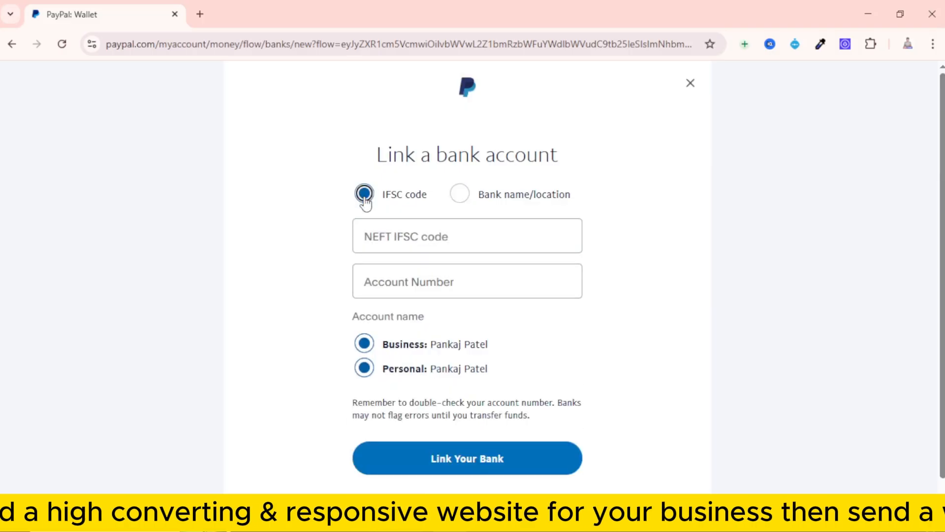
Enter the NEFT IFSC code and bank account number, link the bank, and continue to the confirmation instructions
click(424, 237)
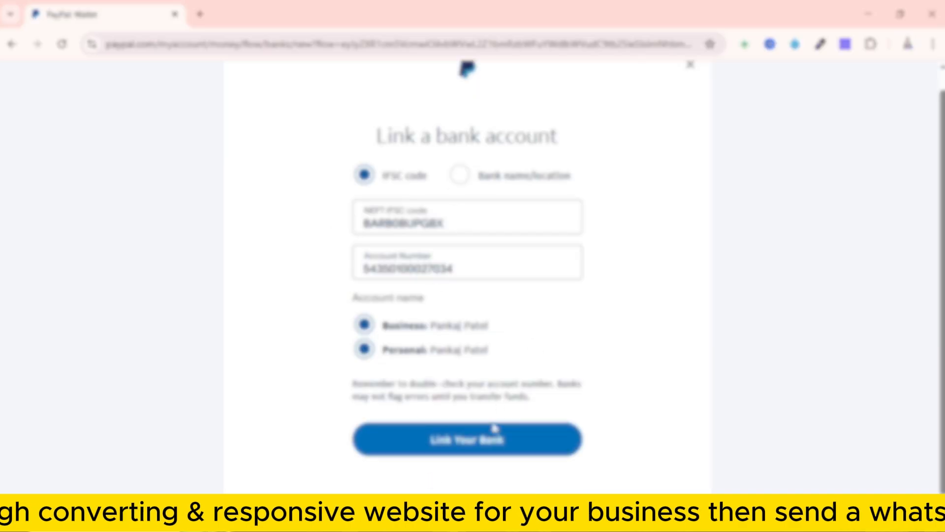
click(465, 445)
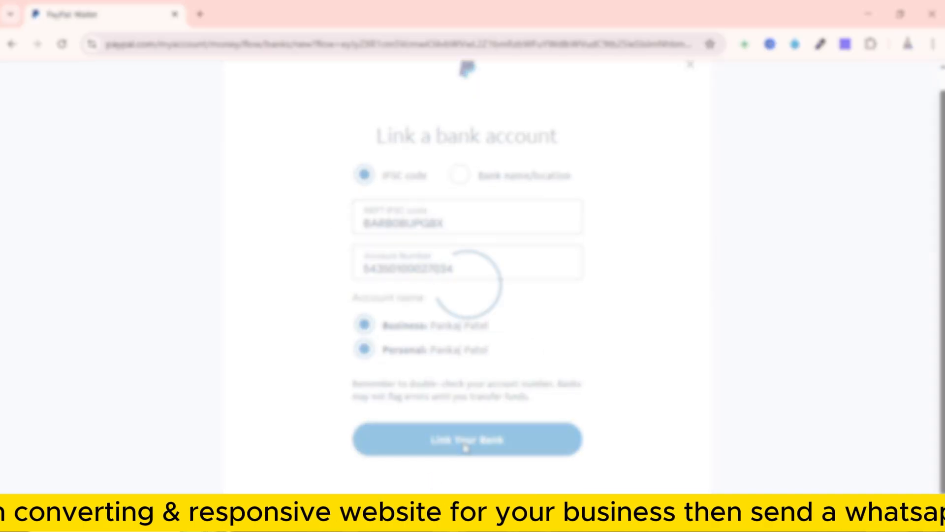
scroll(447, 402, down, 1)
click(447, 403)
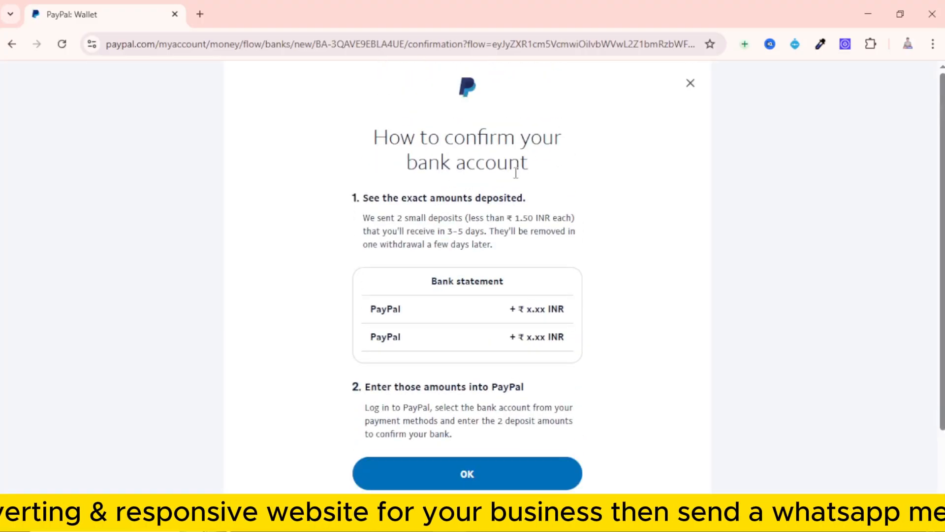
Acknowledge the bank confirmation instructions and check the linked bank account's status on the Funds page
scroll(440, 410, down, 1)
click(441, 410)
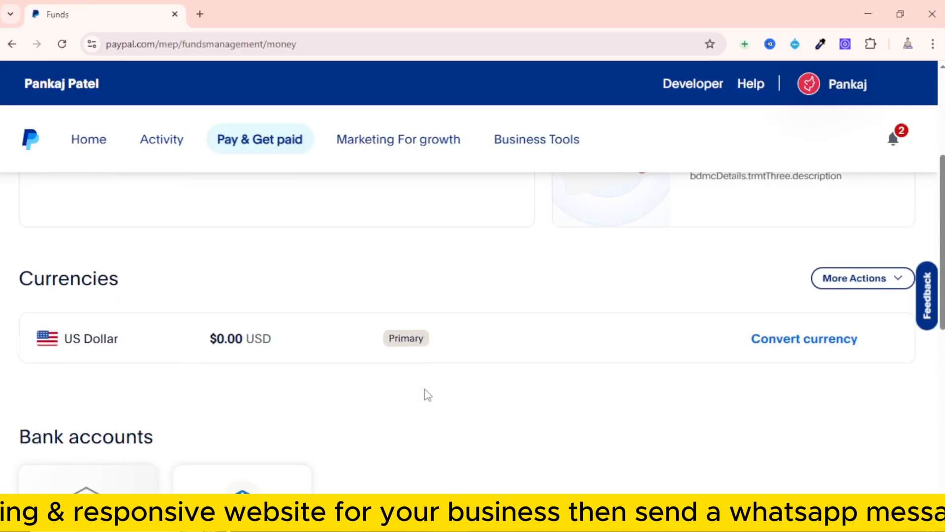
scroll(424, 389, down, 3)
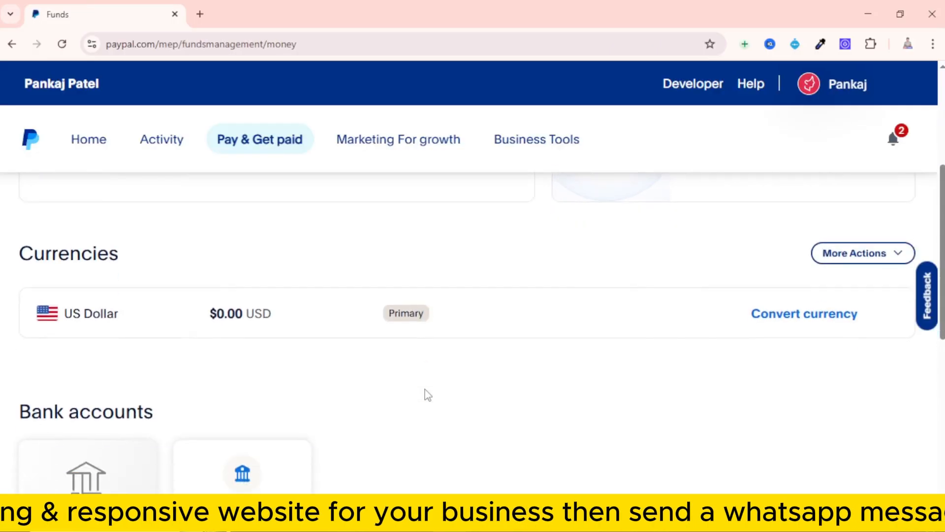
scroll(427, 394, down, 1)
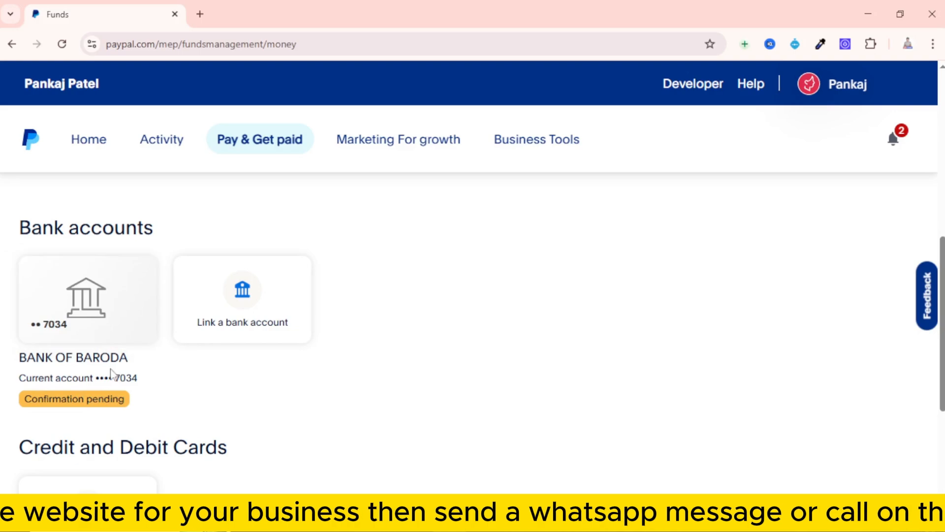
Review the linked bank account's status and the cards section on the Funds page, and open the card-linking form
scroll(110, 371, down, 1)
scroll(109, 370, up, 1)
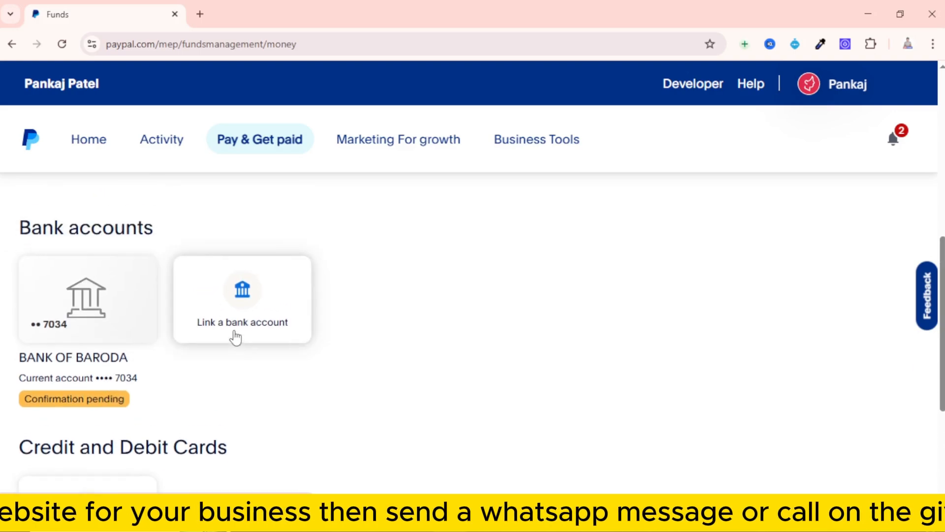
scroll(232, 331, down, 2)
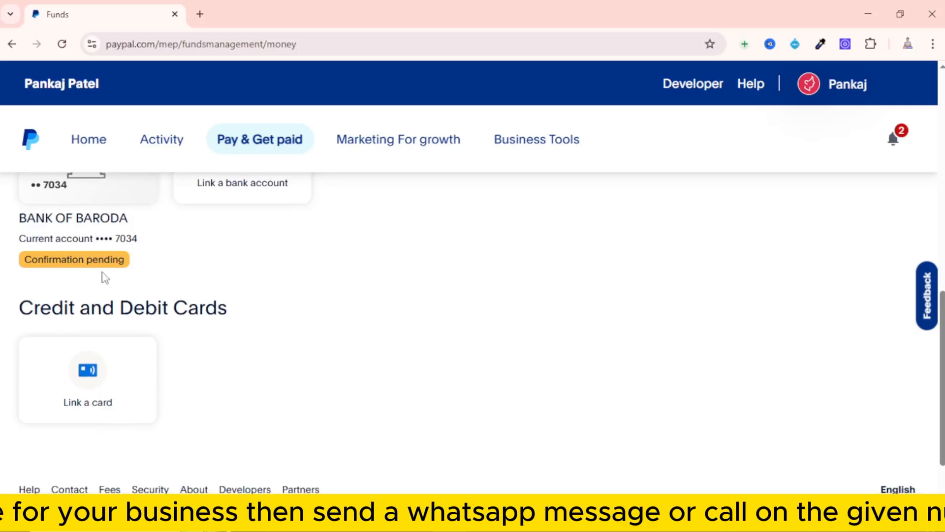
scroll(148, 291, up, 1)
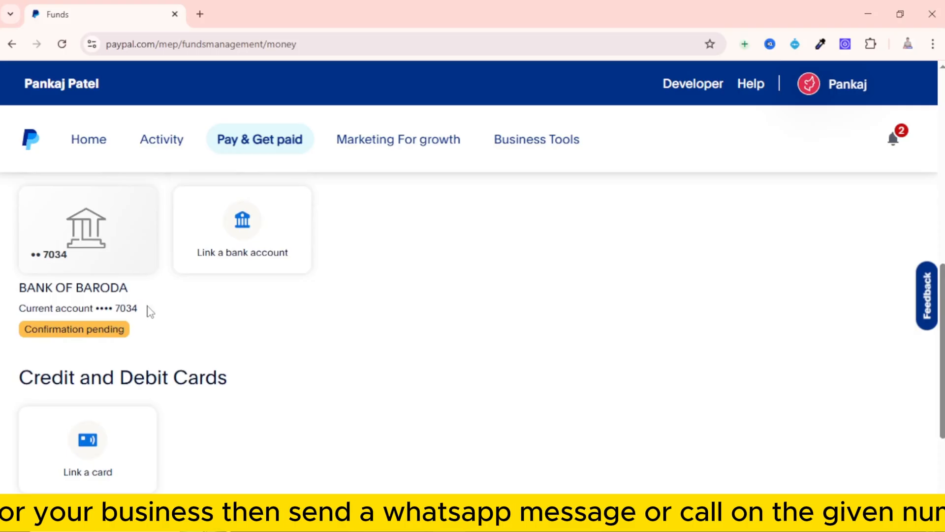
scroll(170, 345, down, 1)
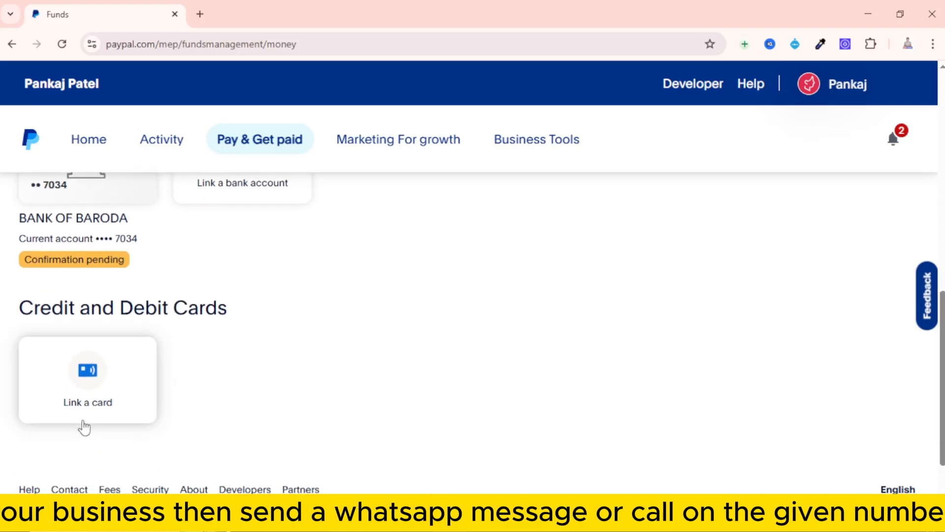
click(87, 383)
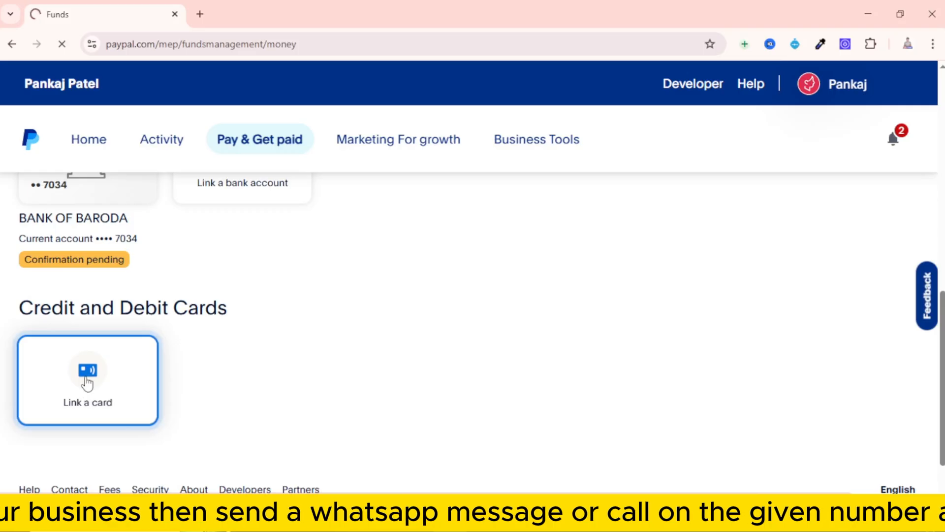
Enter the card number, expiration date and security code with Mastercard as the card type, and try to link the card
click(488, 261)
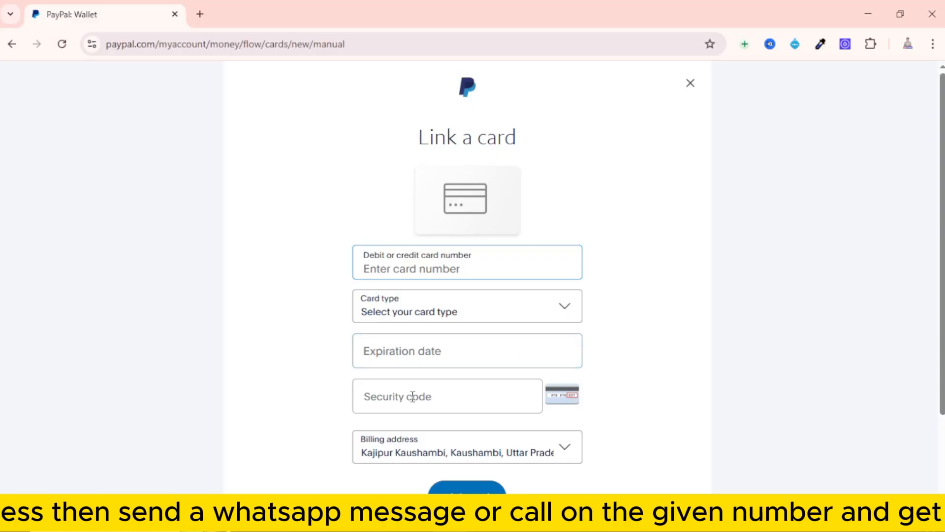
scroll(536, 390, down, 2)
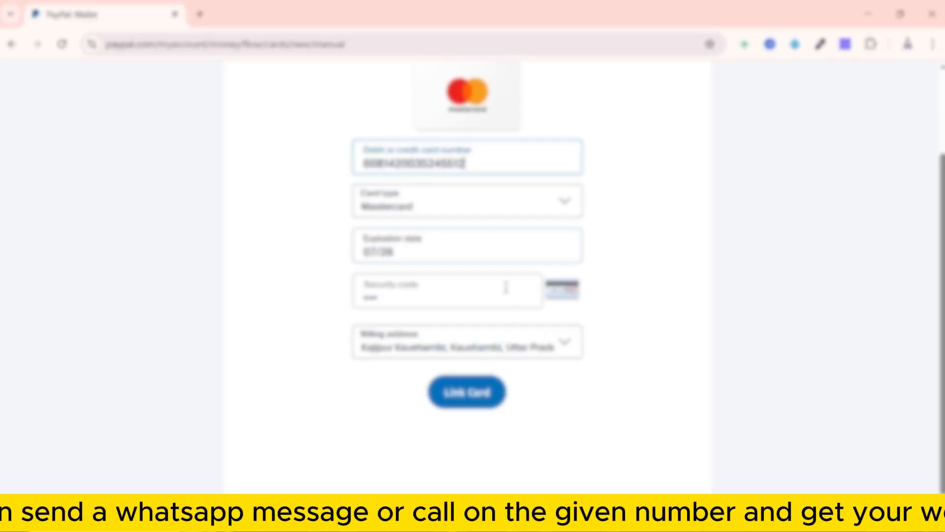
click(472, 402)
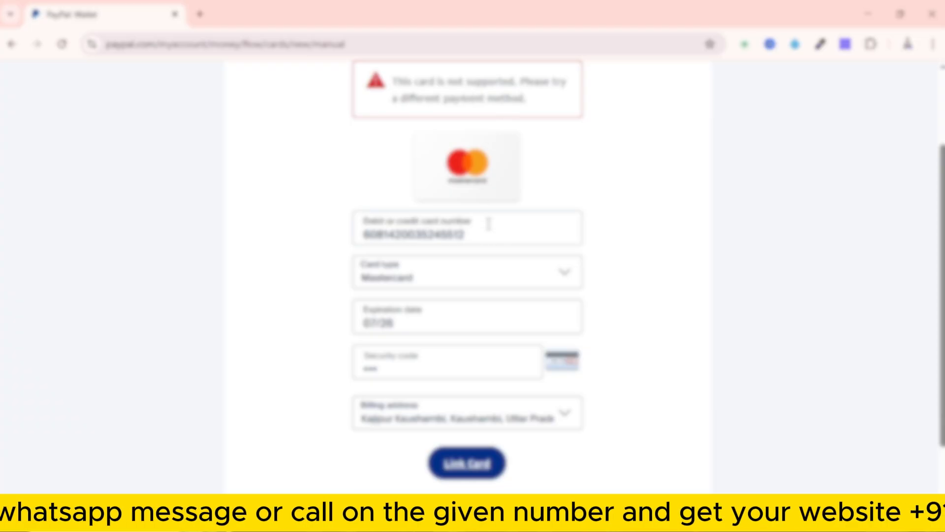
Examine the available card types, keep Mastercard, and return from the card form to the Funds page
click(484, 282)
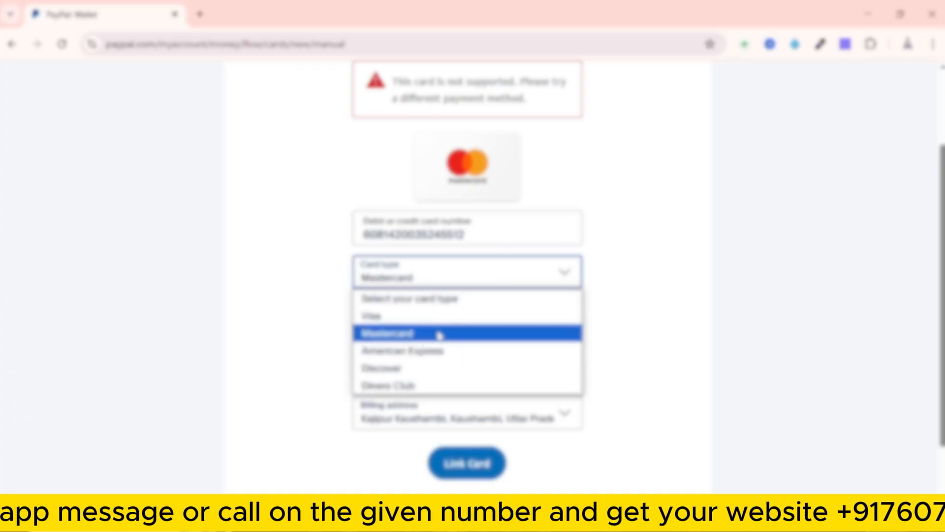
click(628, 321)
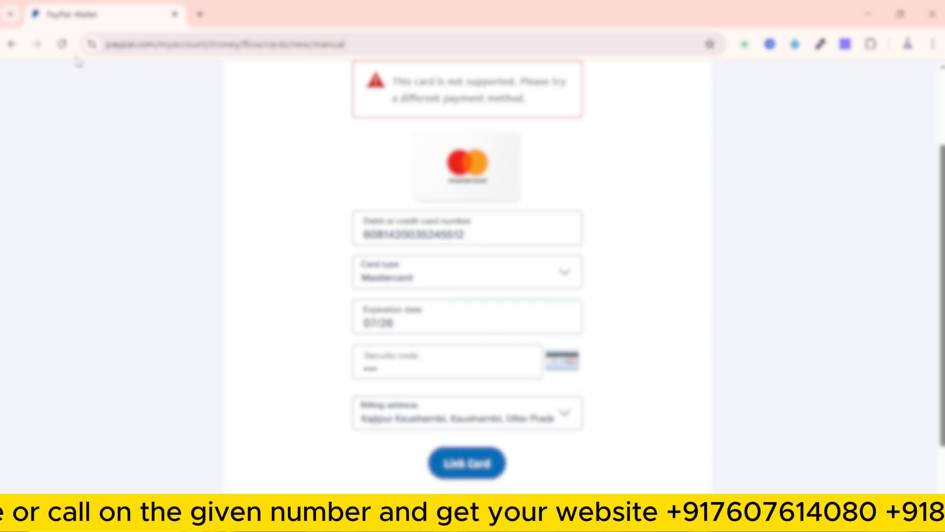
click(10, 44)
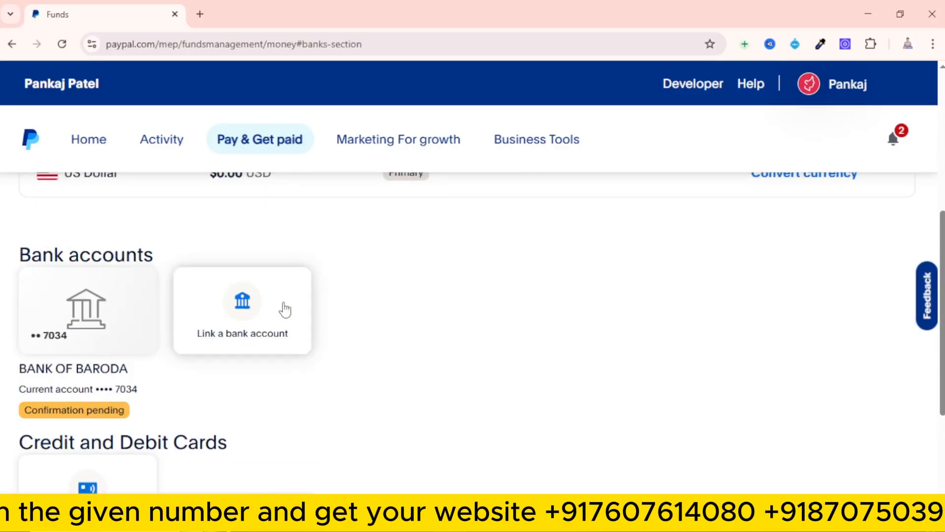
Recheck the currencies, bank accounts and cards on the Funds page, and go to the Home dashboard
scroll(281, 409, down, 3)
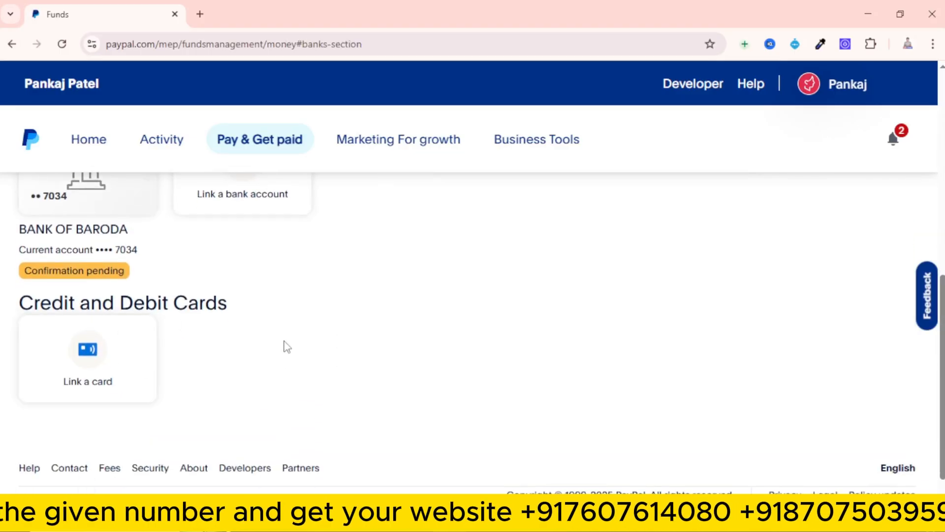
scroll(286, 345, up, 4)
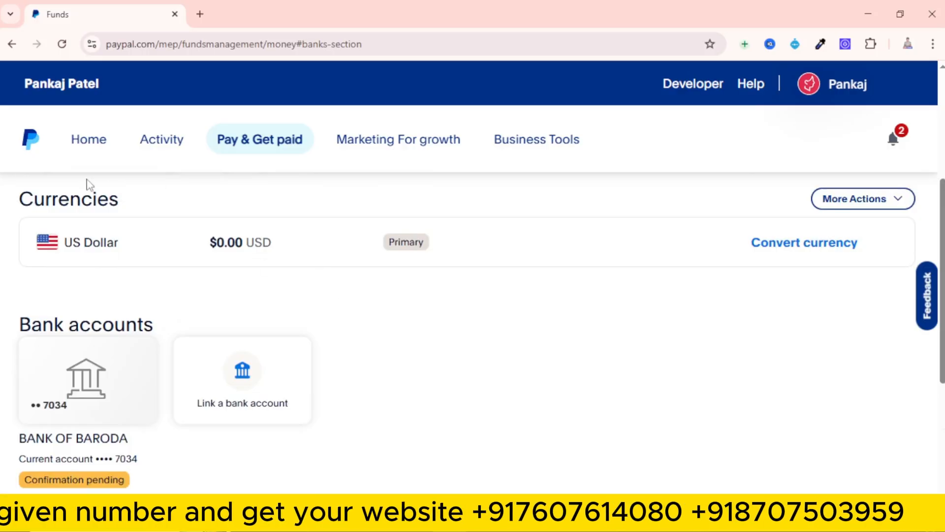
click(82, 154)
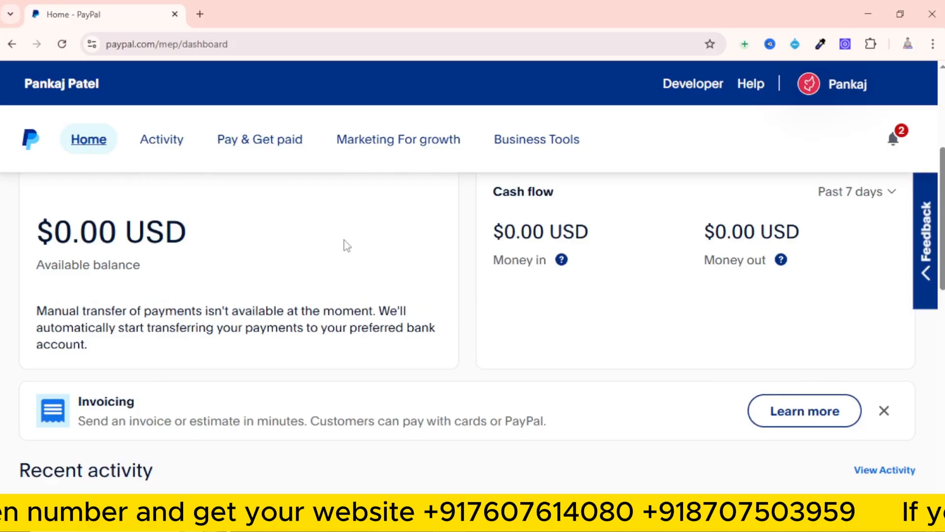
Look over the dashboard's Quick access shortcuts, Payments balance, Cash flow and Recent activity sections
scroll(347, 242, up, 5)
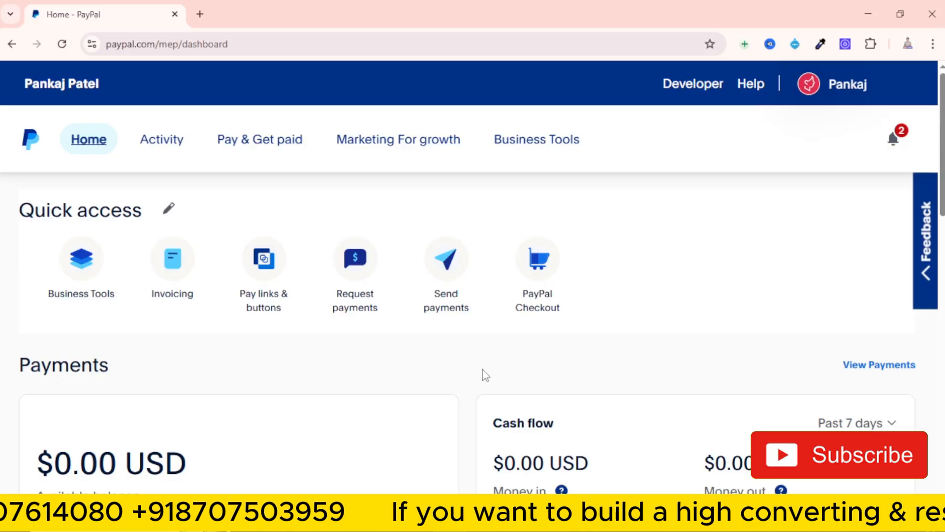
scroll(486, 375, down, 3)
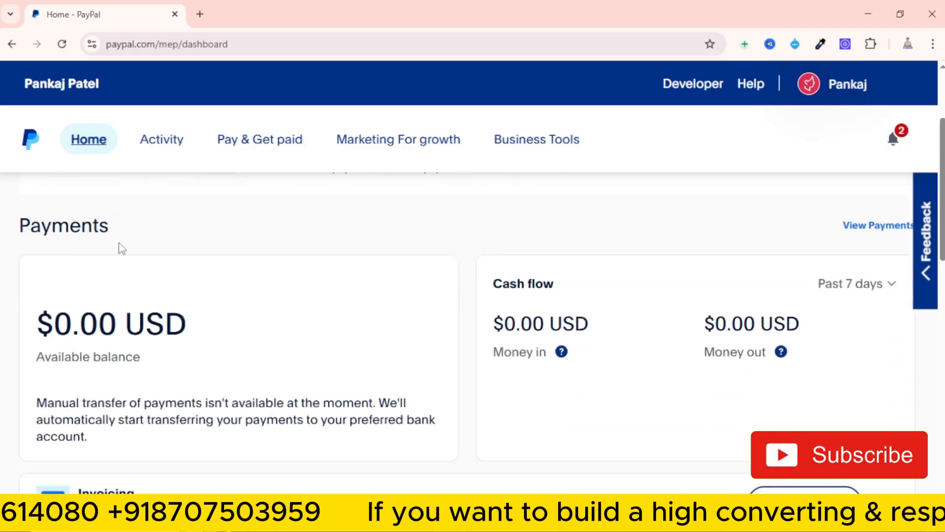
scroll(151, 249, down, 2)
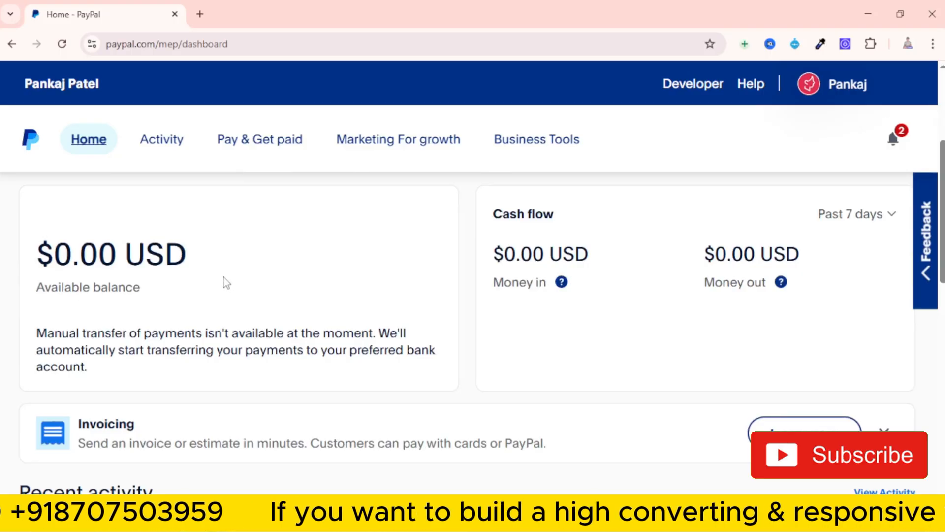
scroll(224, 283, down, 4)
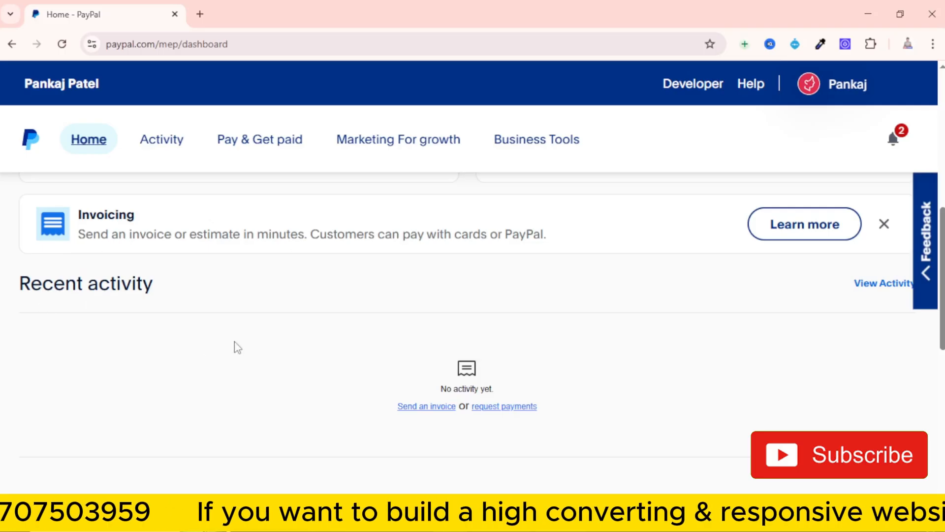
scroll(153, 340, down, 4)
scroll(143, 335, up, 4)
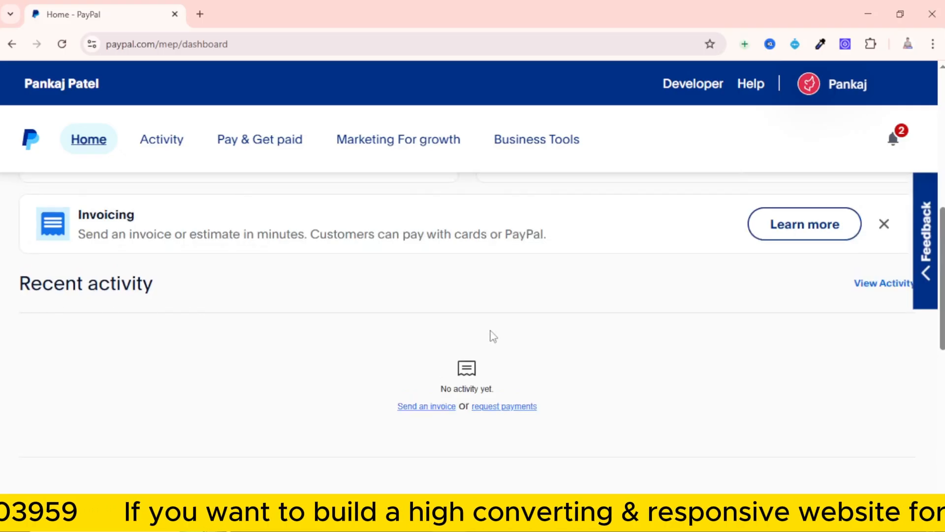
Examine the invoice and payment link forms under Quick actions, and return to the start of the dashboard
scroll(487, 340, down, 5)
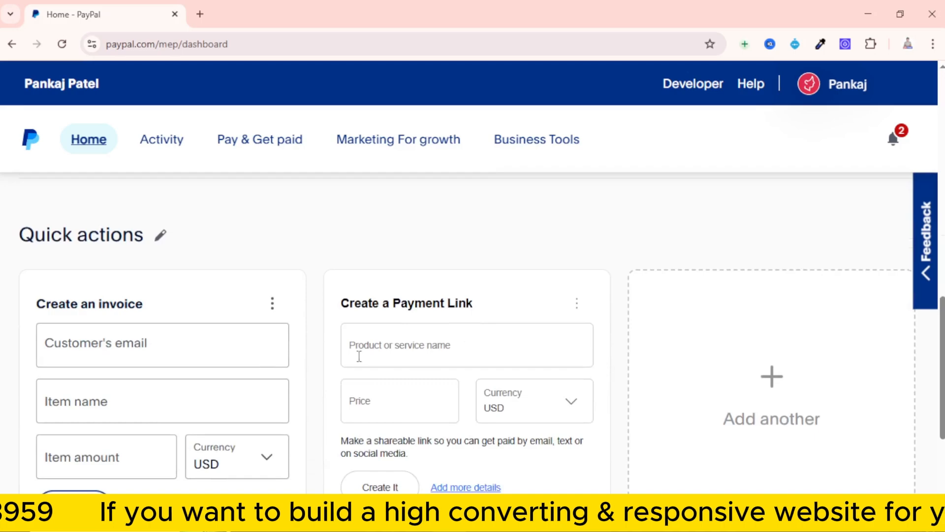
scroll(123, 268, down, 2)
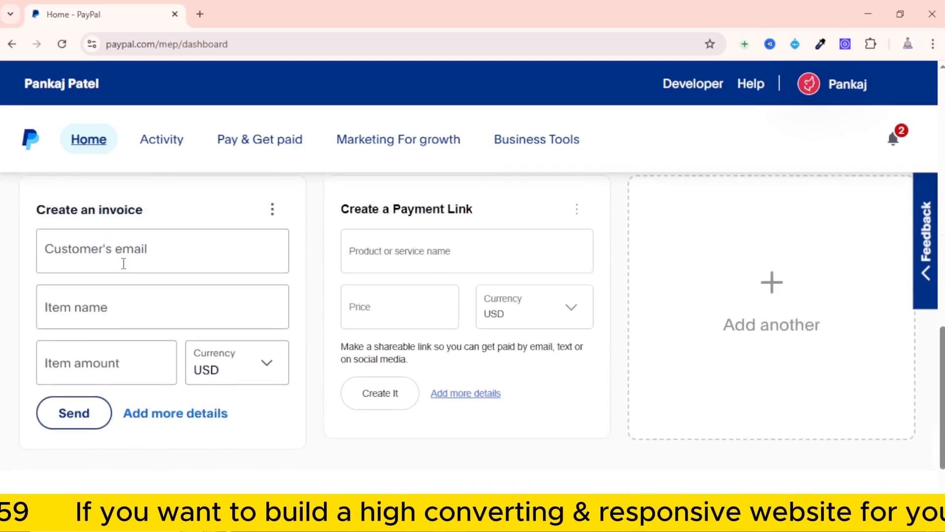
scroll(123, 263, up, 1)
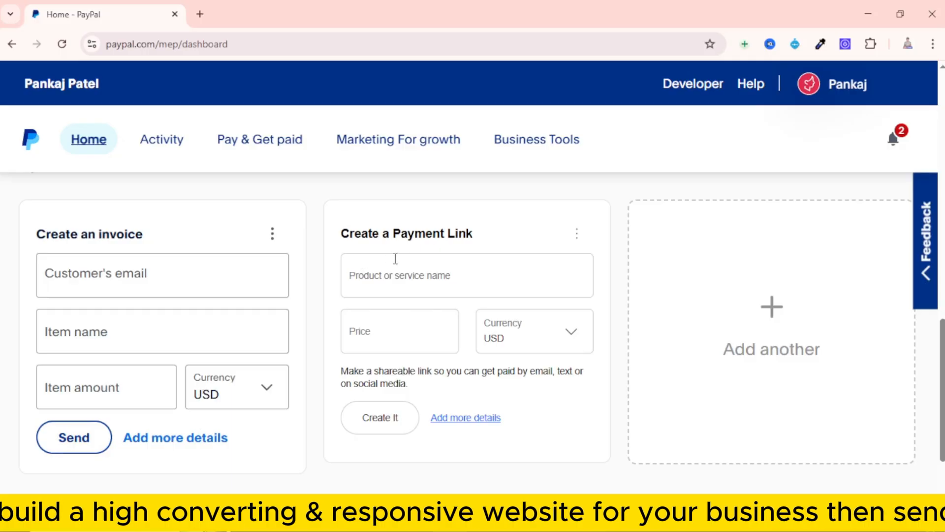
scroll(489, 344, down, 2)
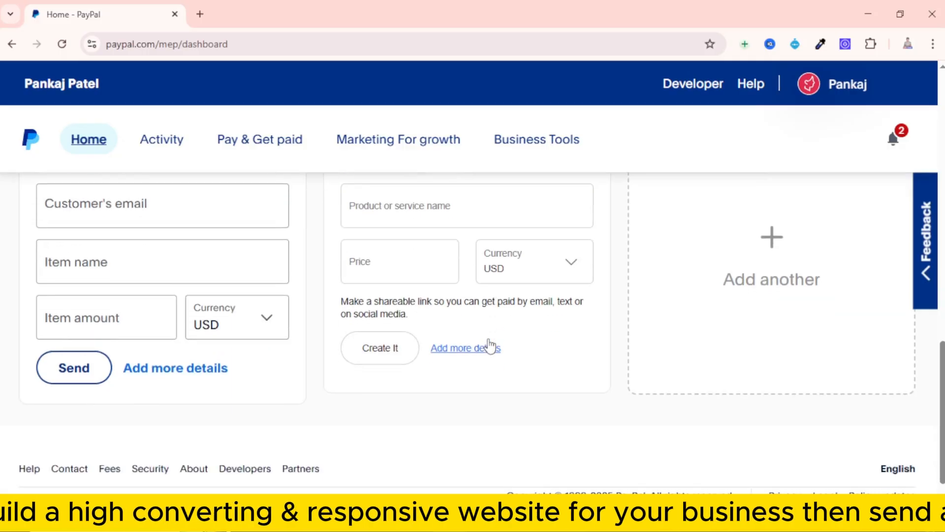
scroll(491, 345, up, 4)
scroll(490, 344, up, 10)
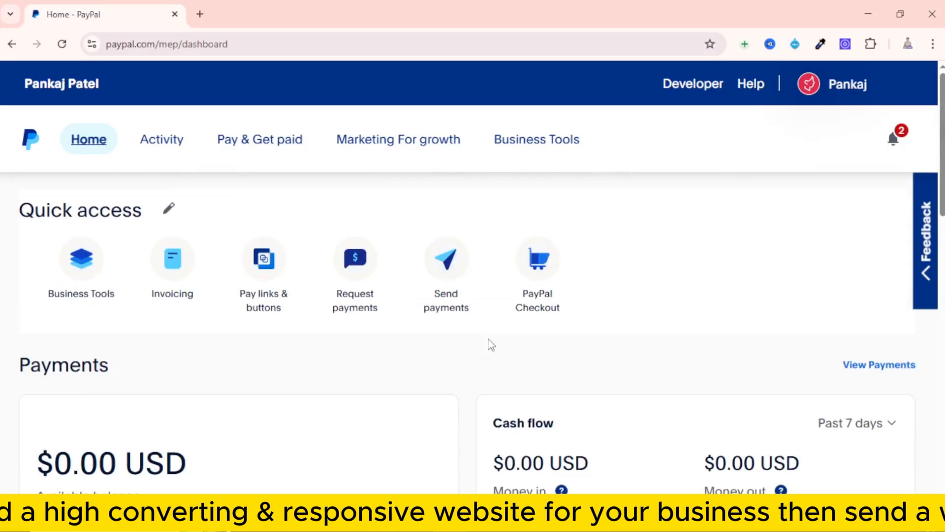
Explore the options offered under Activity, Pay & Get paid and Marketing For growth
click(166, 146)
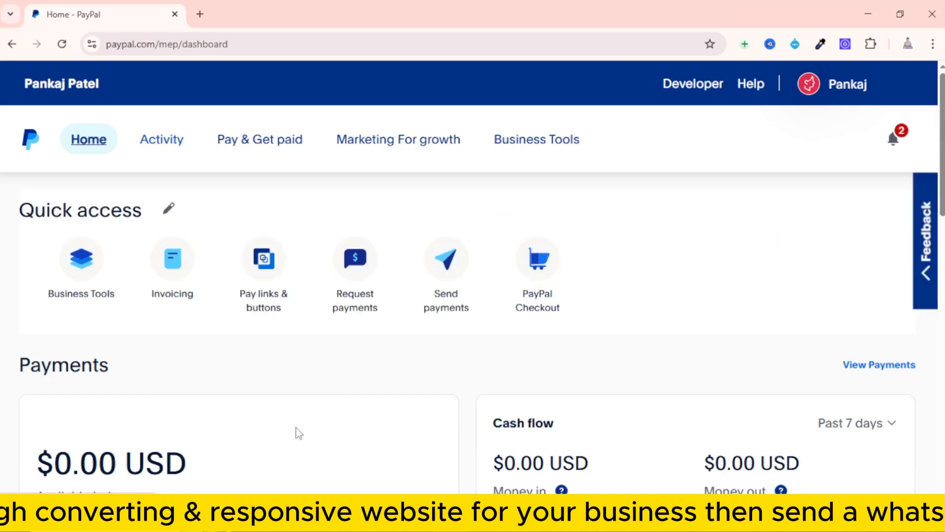
click(166, 144)
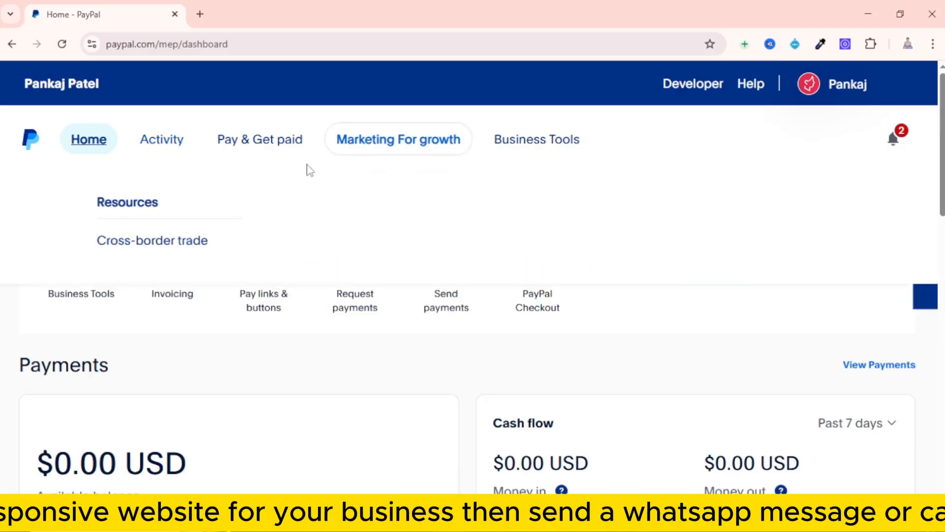
mouse_move(259, 153)
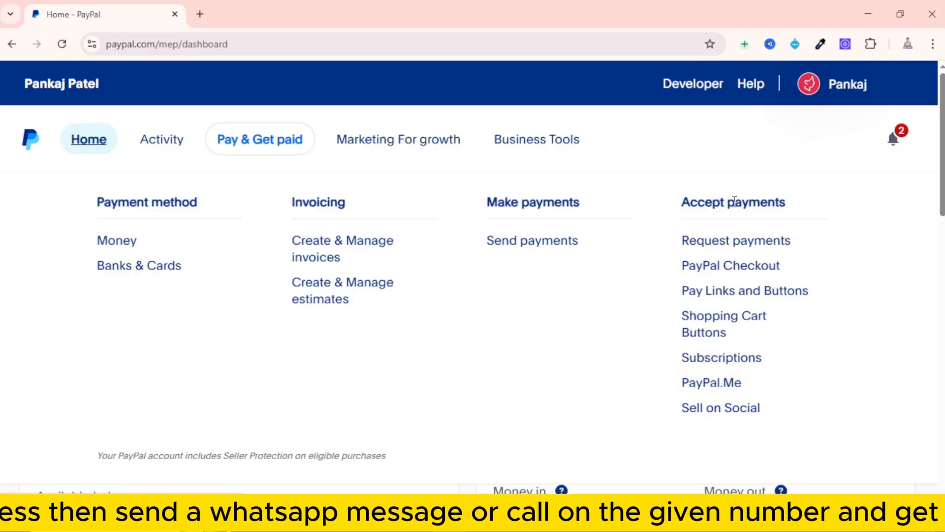
mouse_move(399, 139)
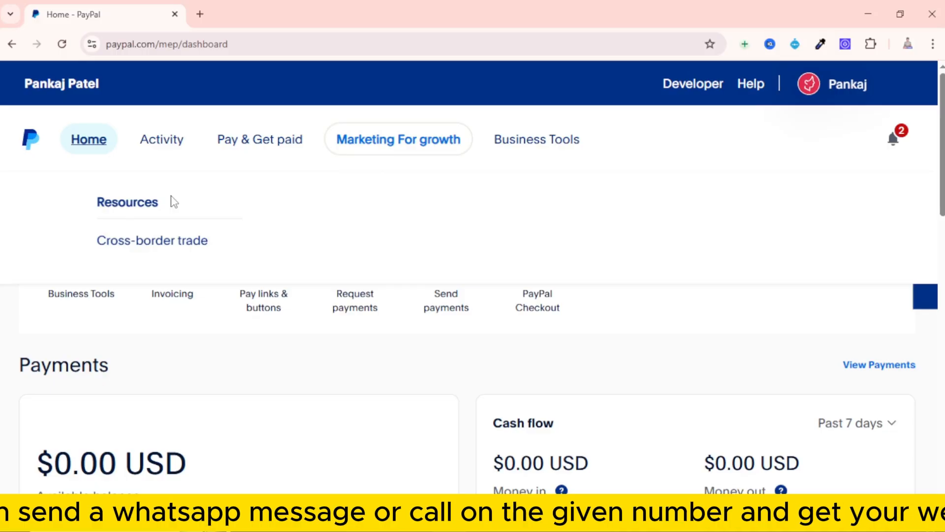
Look through the Business Tools for accepting payments, making payments and streamlining operations, and return to the Home dashboard
click(559, 144)
scroll(487, 164, down, 1)
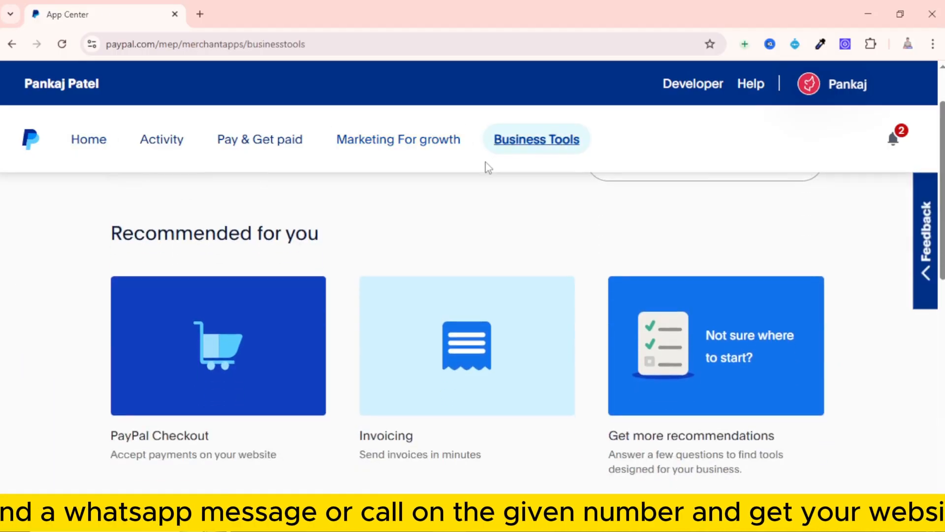
scroll(486, 172, down, 1)
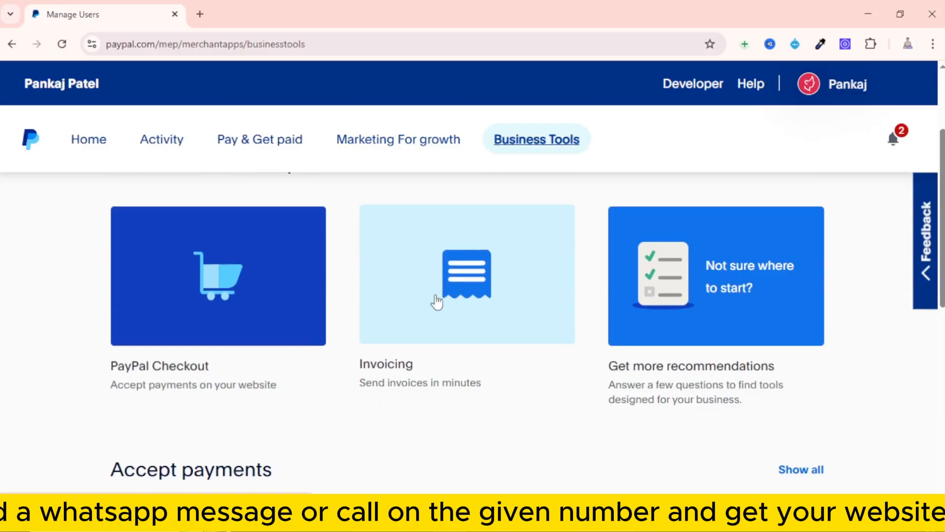
scroll(688, 306, down, 3)
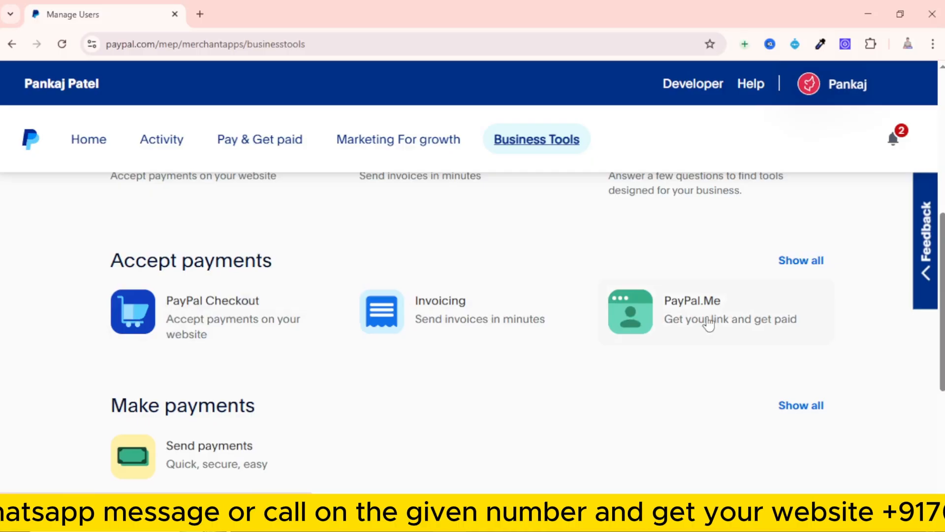
scroll(246, 298, down, 2)
scroll(220, 294, down, 2)
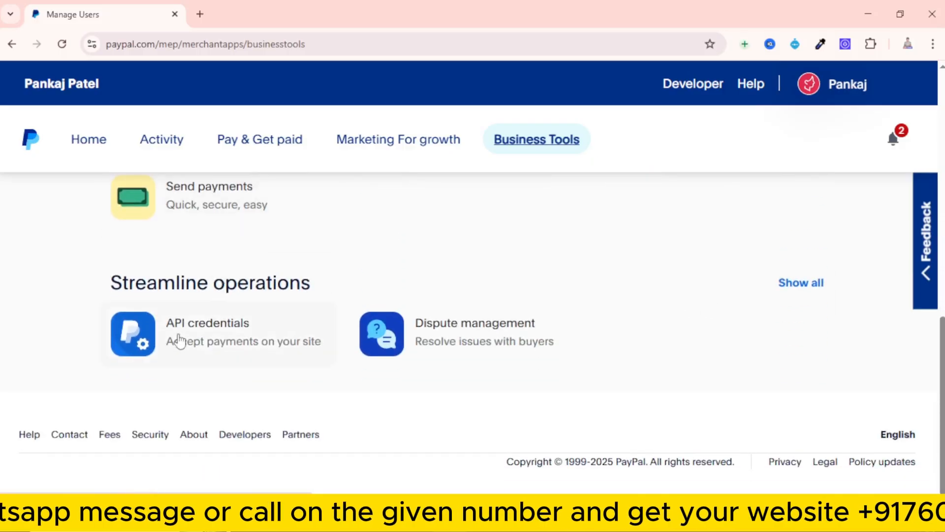
scroll(249, 329, up, 4)
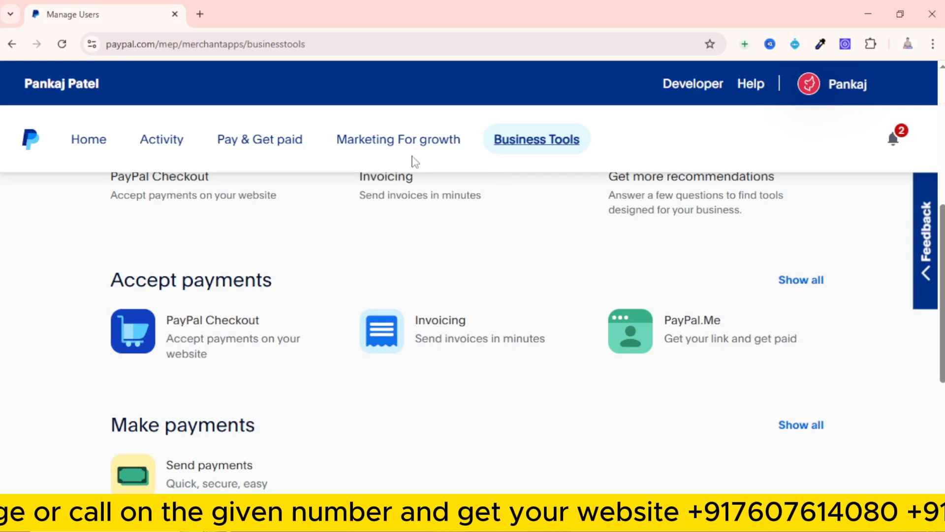
click(99, 145)
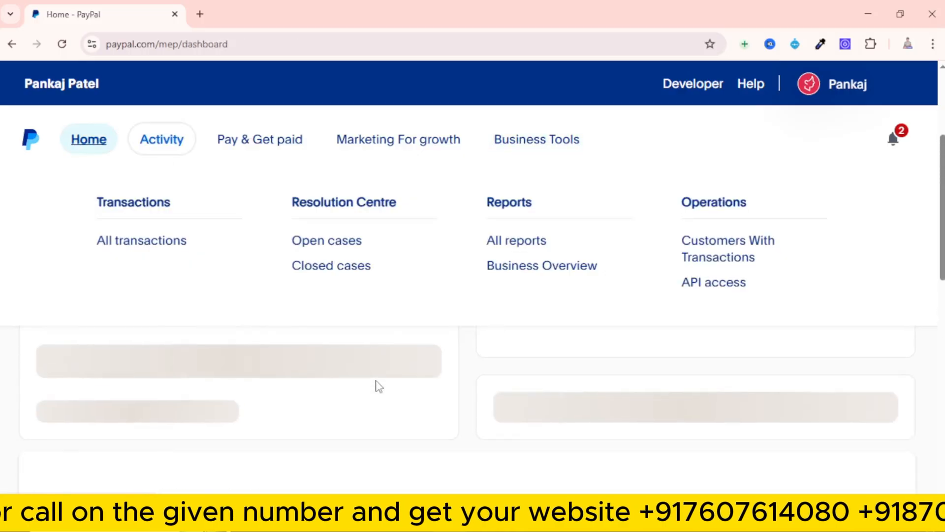